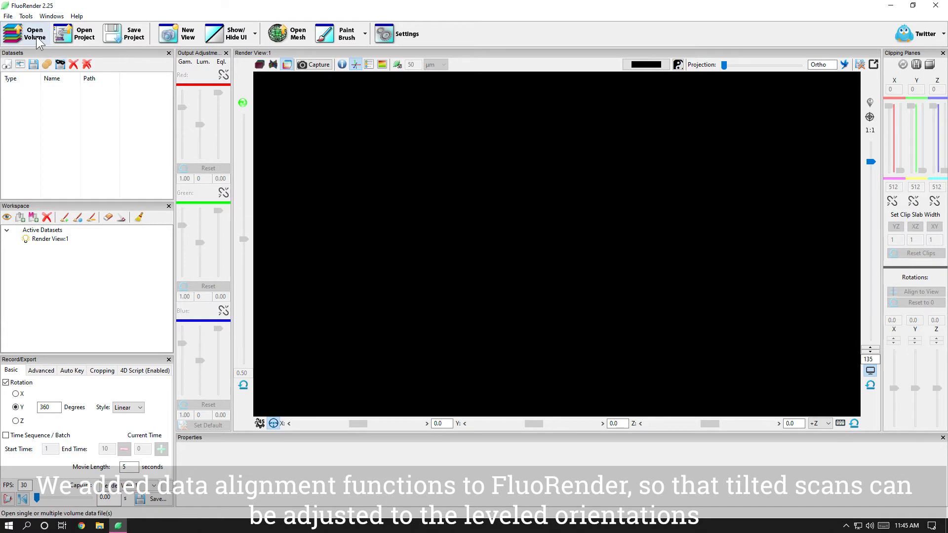
- Open the volume files "isl3_5.oib - T=0 C=0.tiff" and "isl3_5.oib - T=0 C=1.tiff" together
{"action": "left_click", "coordinate": [26, 36]}
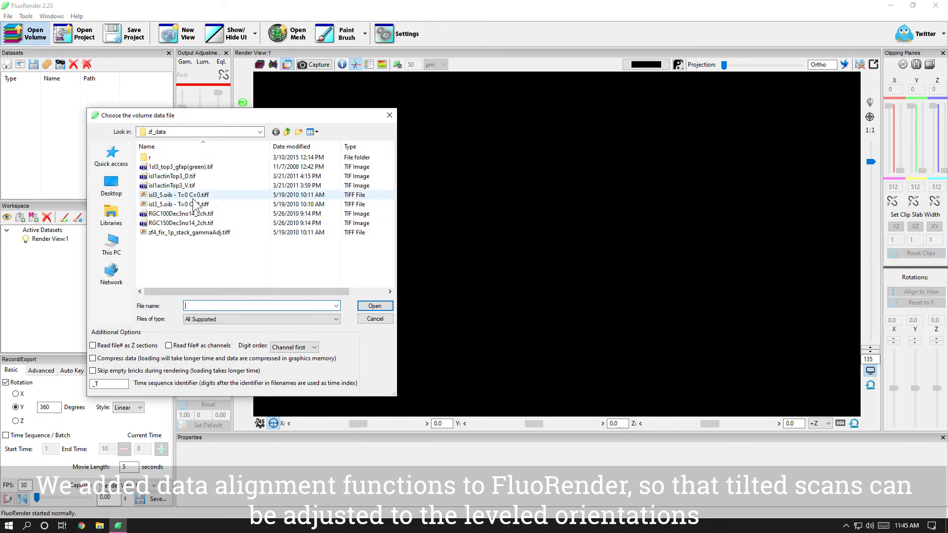
{"action": "left_click", "coordinate": [192, 204]}
{"action": "left_click", "coordinate": [193, 194], "text": "shift"}
{"action": "left_click", "coordinate": [371, 306]}
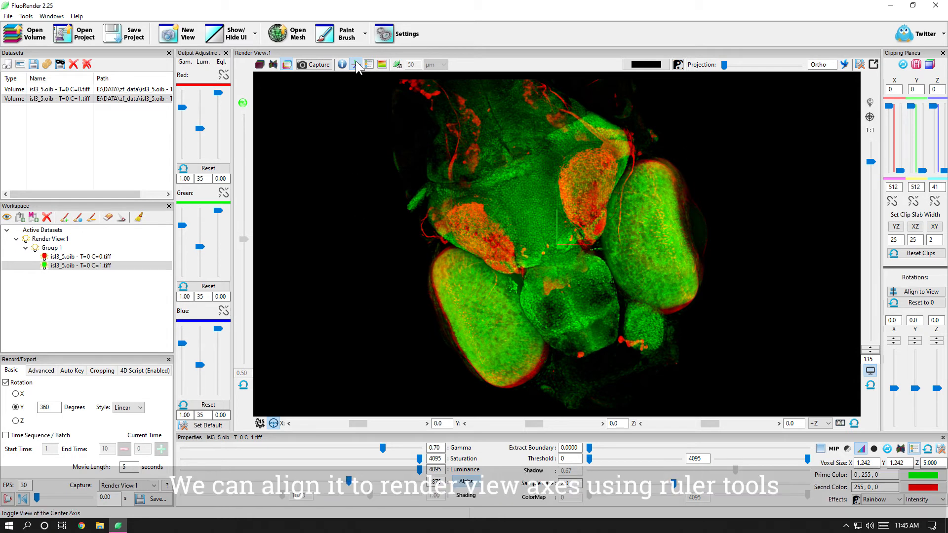
- Create a two-point measurement ruler about 356 µm long from the centre of one eye to the other
{"action": "left_click", "coordinate": [365, 34]}
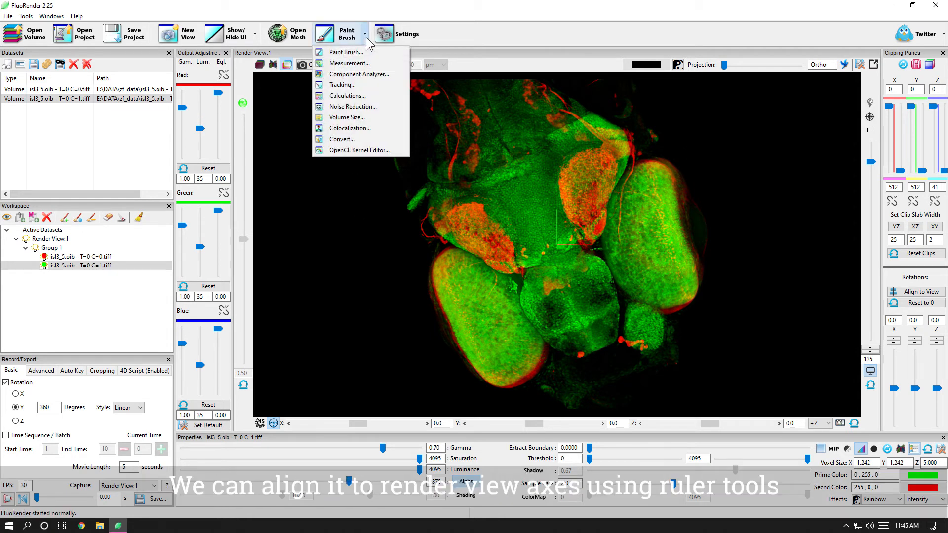
{"action": "left_click", "coordinate": [364, 64]}
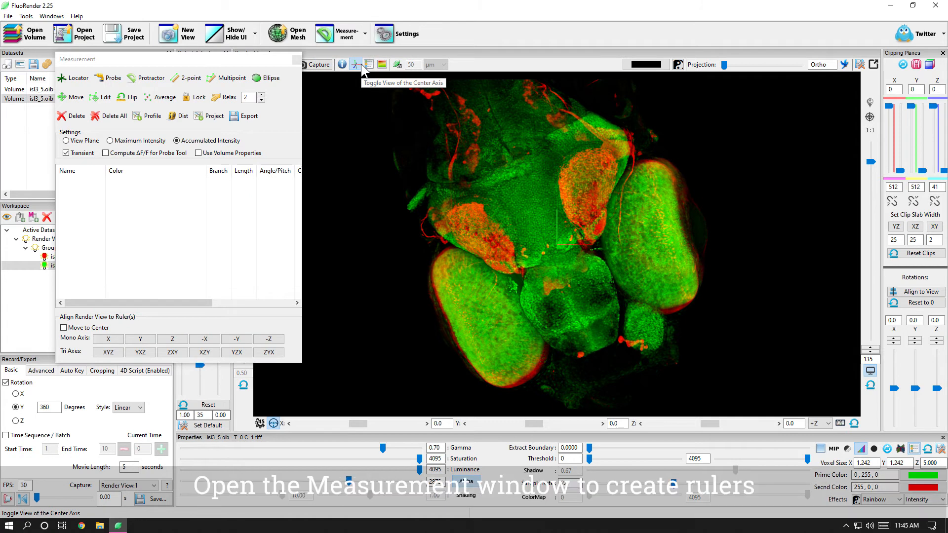
{"action": "left_click", "coordinate": [184, 78]}
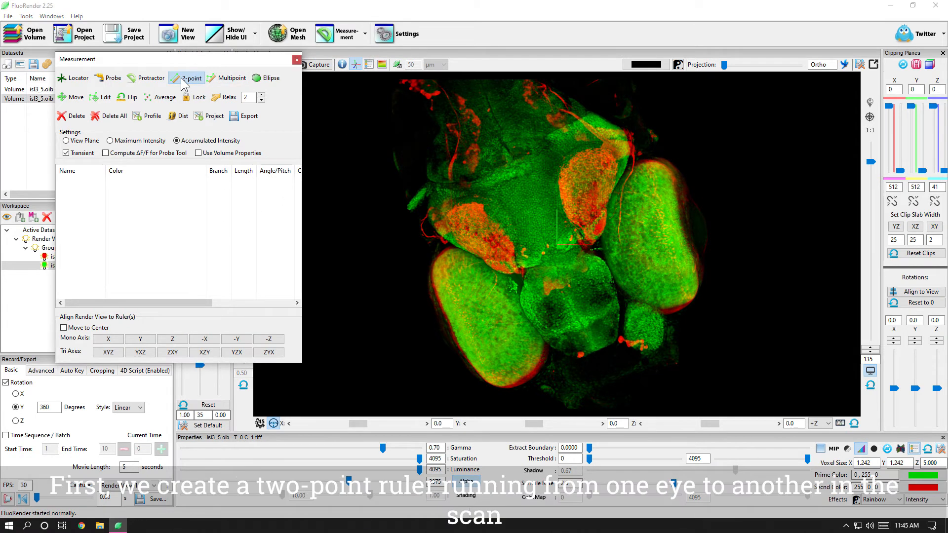
{"action": "left_click", "coordinate": [485, 324]}
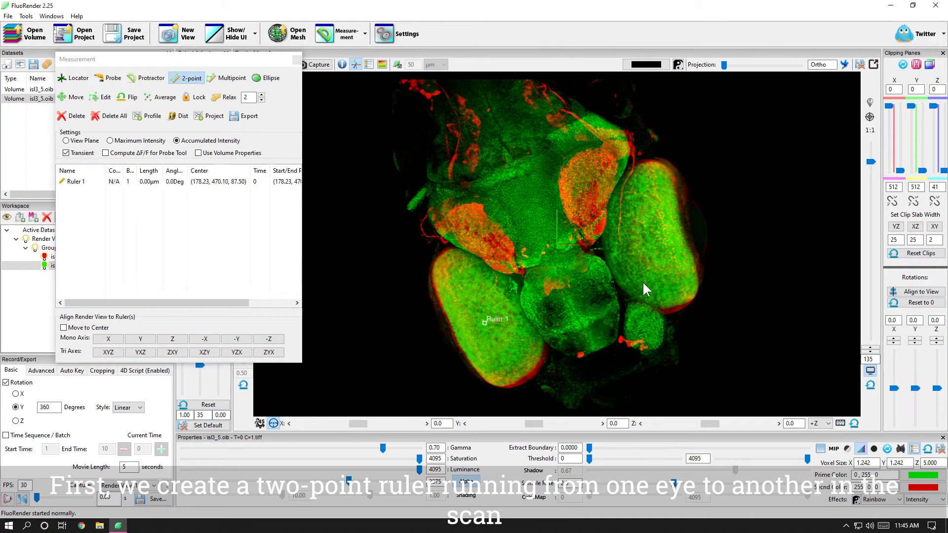
{"action": "left_click", "coordinate": [653, 249]}
{"action": "left_click", "coordinate": [188, 79]}
{"action": "left_click_drag", "start_coordinate": [617, 341], "coordinate": [600, 315]}
- Align the render view to the eye-to-eye ruler on X, Y, Z, -X, -Y and -Z in turn, finishing on X with Move to Center enabled
{"action": "left_click", "coordinate": [165, 181]}
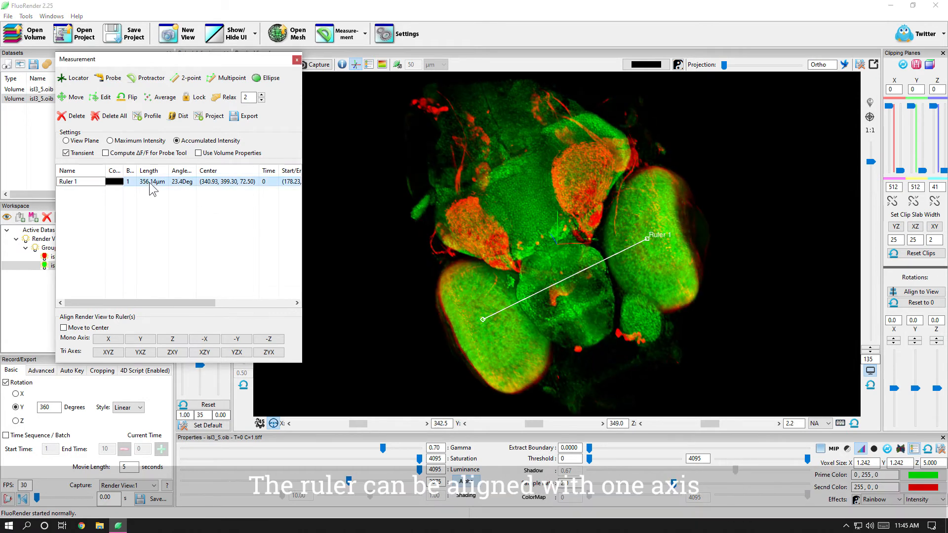
{"action": "left_click", "coordinate": [108, 339]}
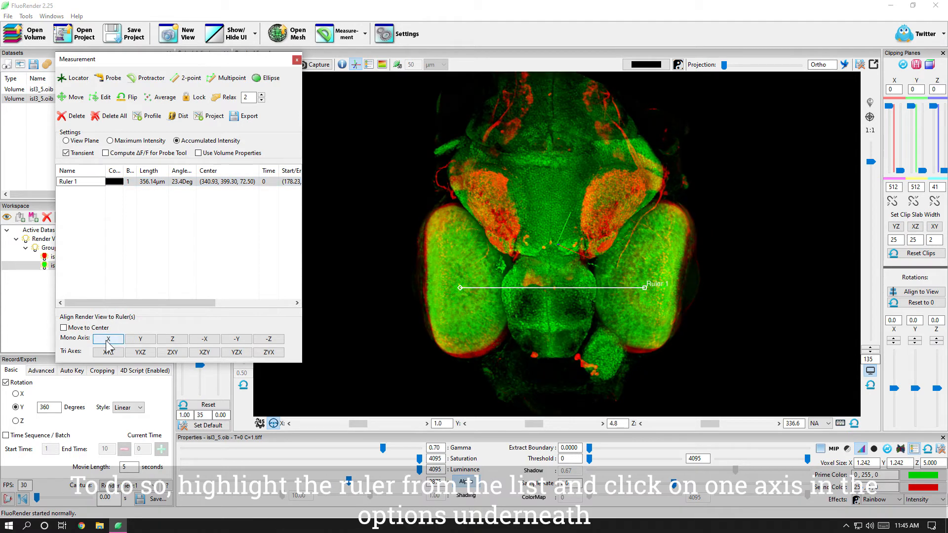
{"action": "left_click", "coordinate": [141, 339]}
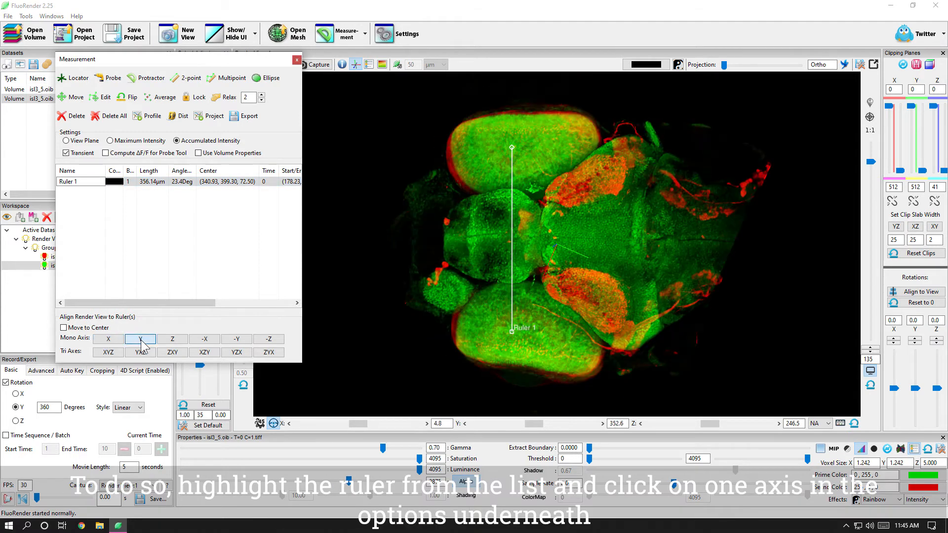
{"action": "left_click", "coordinate": [176, 340]}
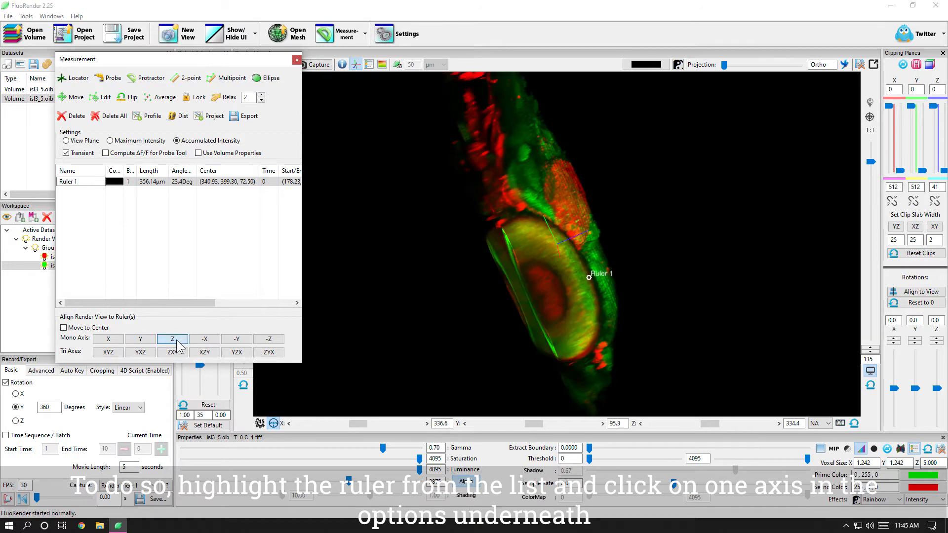
{"action": "left_click", "coordinate": [206, 340]}
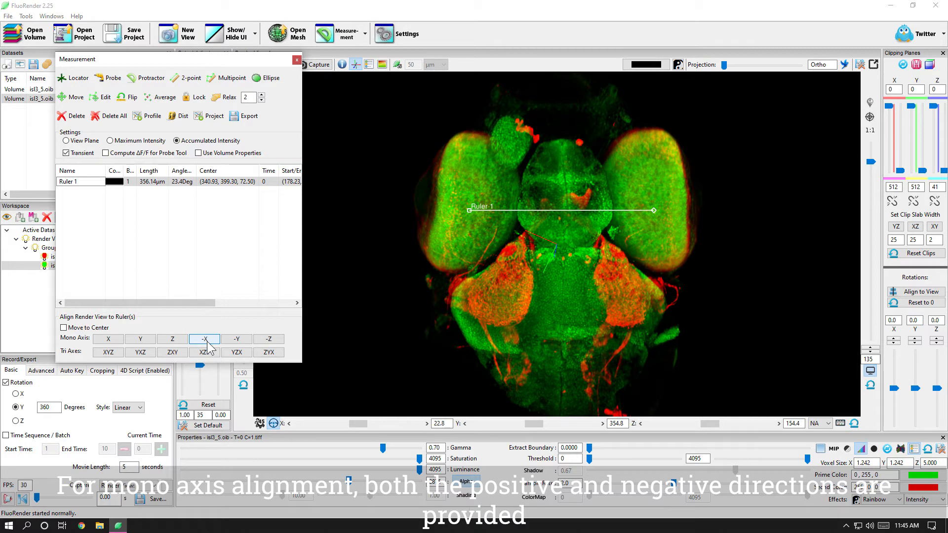
{"action": "left_click", "coordinate": [237, 341]}
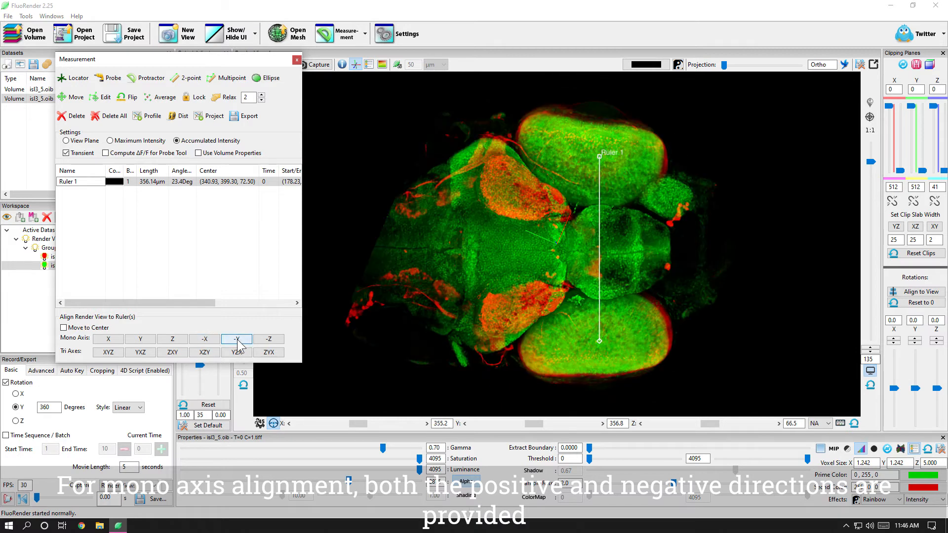
{"action": "left_click", "coordinate": [272, 344]}
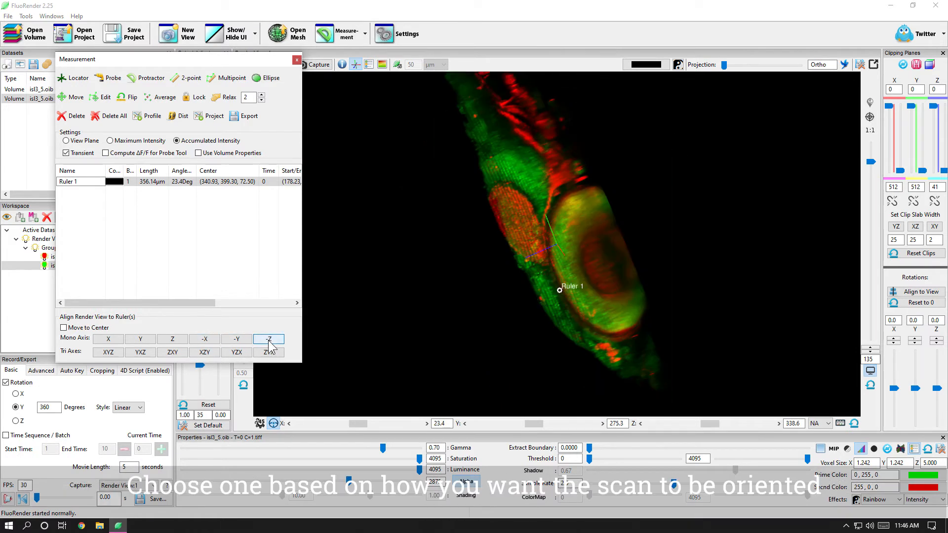
{"action": "left_click", "coordinate": [64, 328]}
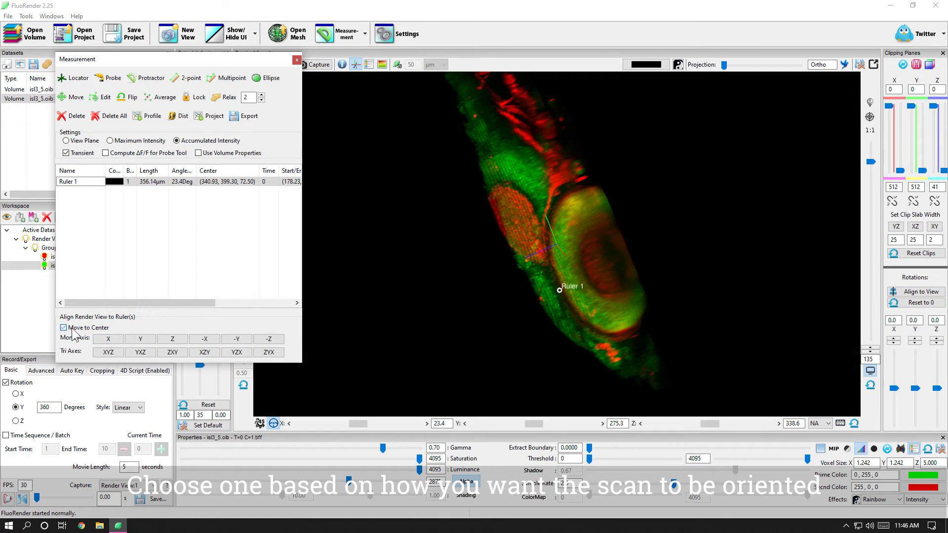
{"action": "left_click", "coordinate": [108, 339]}
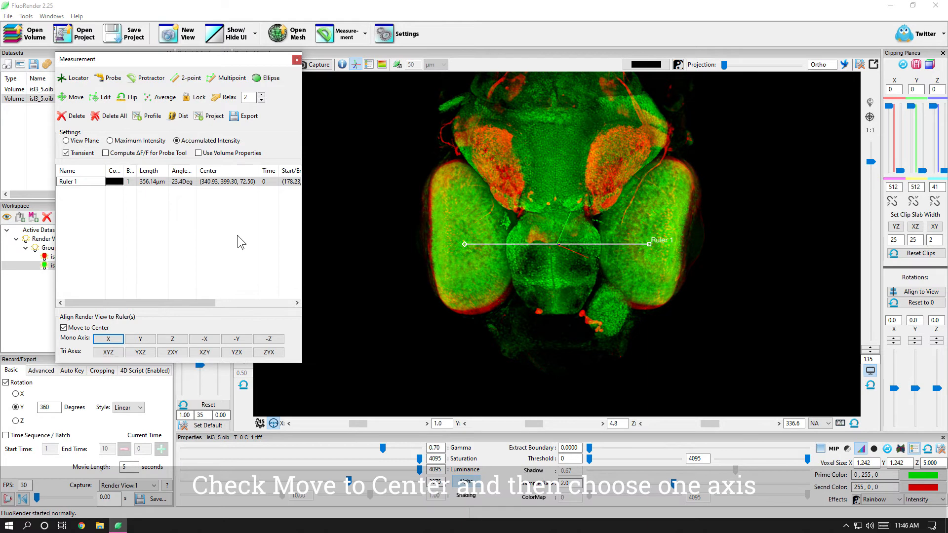
- Trace the horizontal seam across the forehead with a multipoint ruler about 176 µm long, running from one edge to the other
{"action": "left_click", "coordinate": [228, 79]}
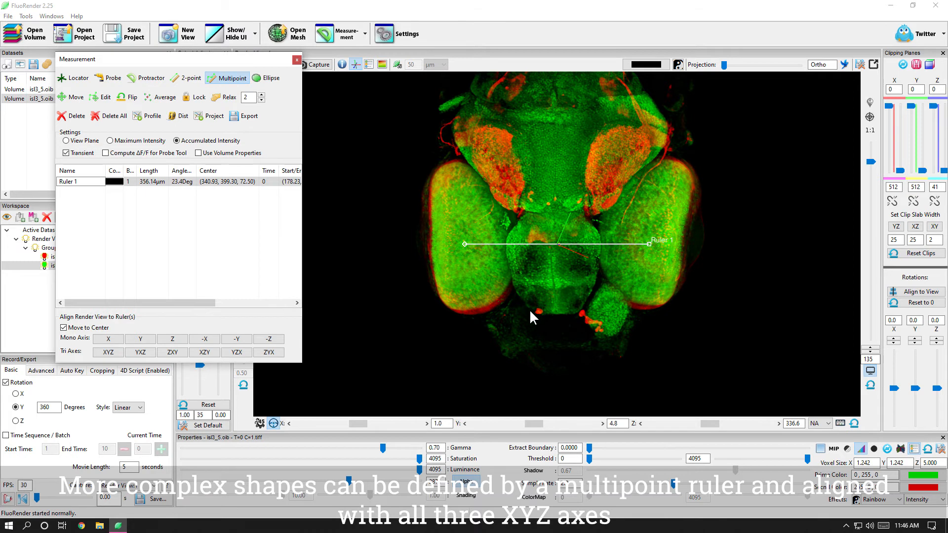
{"action": "scroll", "coordinate": [483, 298], "scroll_direction": "up", "scroll_amount": 5}
{"action": "scroll", "coordinate": [652, 316], "scroll_direction": "up", "scroll_amount": 5}
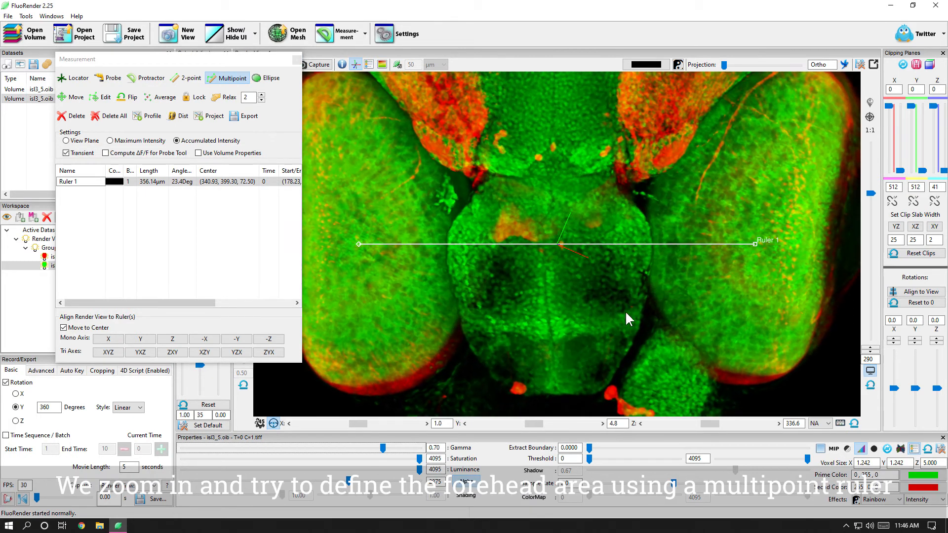
{"action": "left_click", "coordinate": [462, 318]}
{"action": "left_click", "coordinate": [472, 322]}
{"action": "left_click", "coordinate": [500, 328]}
{"action": "left_click", "coordinate": [514, 330]}
{"action": "left_click", "coordinate": [542, 330]}
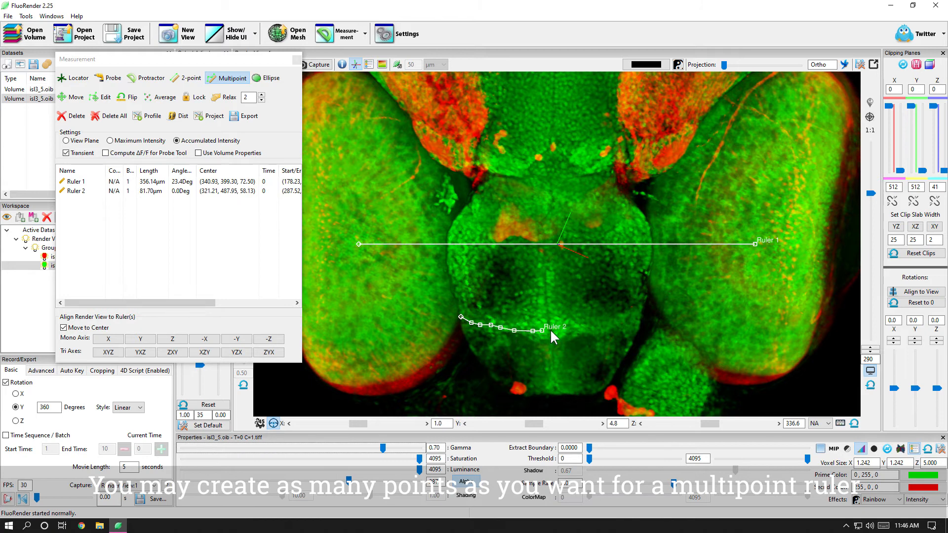
{"action": "left_click", "coordinate": [550, 331]}
{"action": "left_click", "coordinate": [565, 329]}
{"action": "left_click", "coordinate": [576, 329]}
{"action": "left_click", "coordinate": [587, 329]}
{"action": "left_click", "coordinate": [601, 329]}
{"action": "left_click", "coordinate": [613, 326]}
{"action": "left_click", "coordinate": [624, 321]}
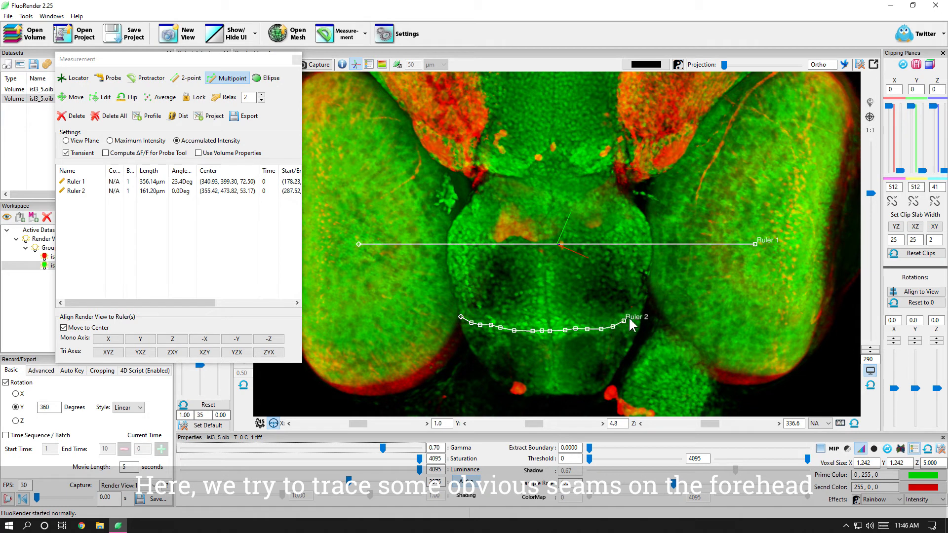
{"action": "left_click", "coordinate": [636, 312]}
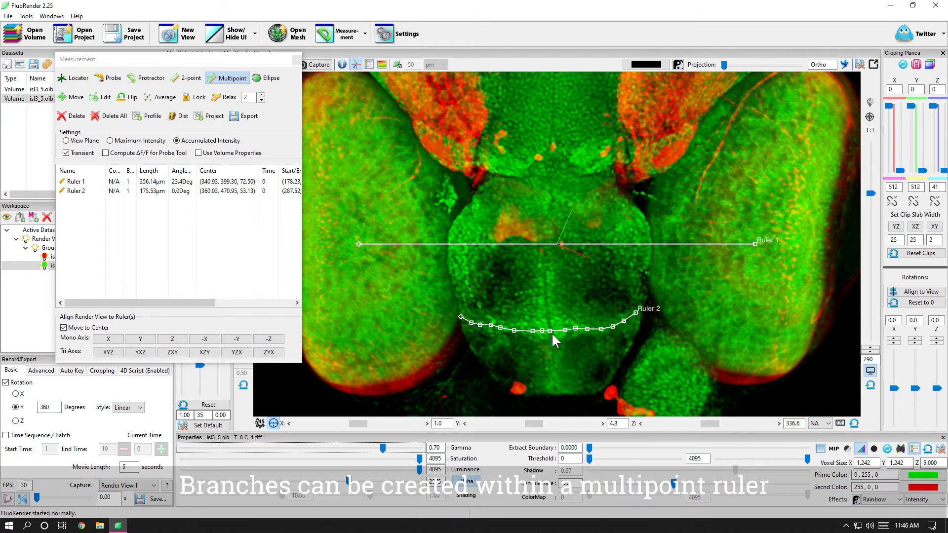
- Add a branch to the multipoint ruler from its middle point up the forehead's midline seam to the upper edge
{"action": "left_click", "coordinate": [548, 319]}
{"action": "left_click", "coordinate": [547, 309]}
{"action": "left_click", "coordinate": [546, 292]}
{"action": "left_click", "coordinate": [546, 276]}
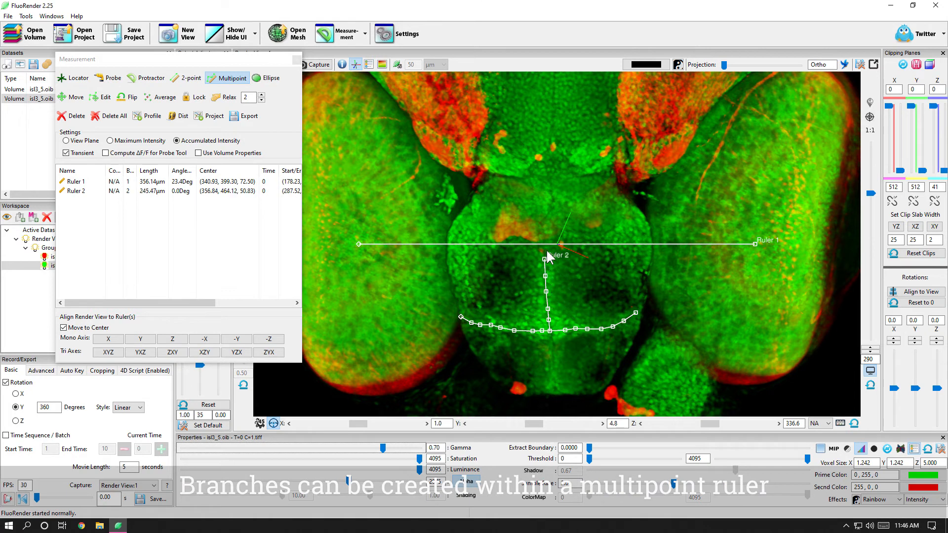
{"action": "left_click", "coordinate": [544, 259]}
{"action": "left_click", "coordinate": [548, 244]}
{"action": "left_click", "coordinate": [549, 229]}
{"action": "left_click", "coordinate": [549, 213]}
{"action": "left_click", "coordinate": [552, 193]}
{"action": "left_click", "coordinate": [547, 177]}
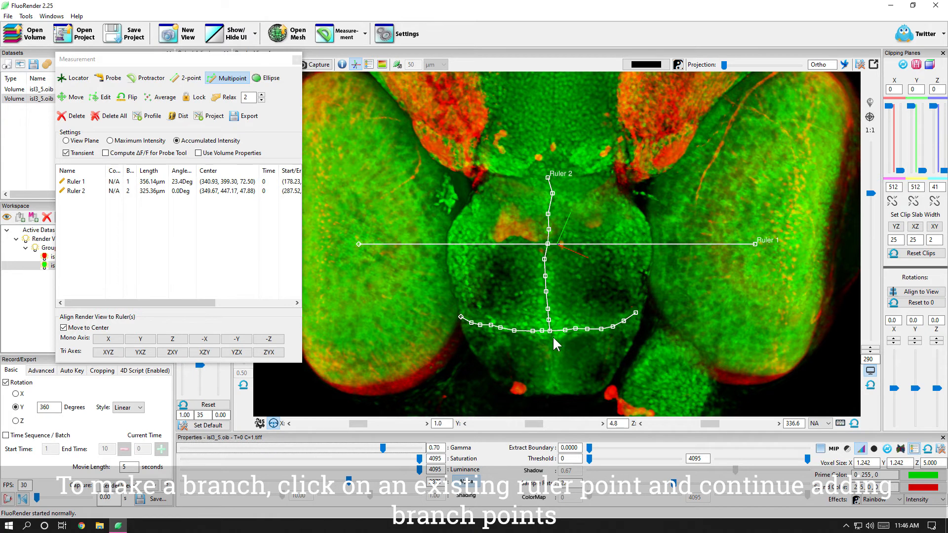
- Add a second branch from the ruler's middle point down the midline to the forehead's lower edge, and check the ruler from another angle
{"action": "left_click", "coordinate": [551, 352]}
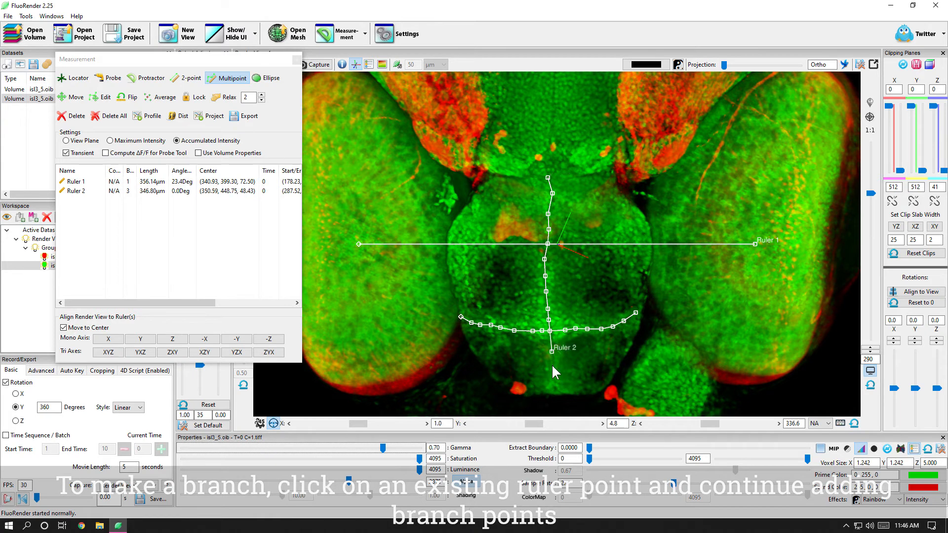
{"action": "left_click", "coordinate": [552, 365]}
{"action": "left_click", "coordinate": [554, 376]}
{"action": "left_click", "coordinate": [555, 392]}
{"action": "left_click", "coordinate": [228, 79]}
{"action": "left_click_drag", "start_coordinate": [610, 351], "coordinate": [653, 352]}
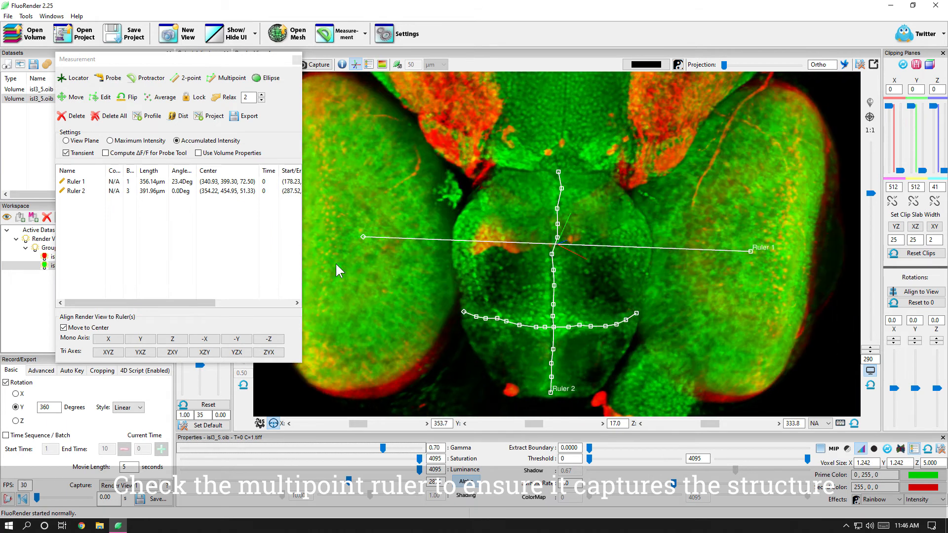
- Align the render view to the multipoint ruler with each tri-axes order, XYZ, YXZ, ZXY, XZY, YZX and ZYX, and settle on YXZ
{"action": "left_click", "coordinate": [183, 191]}
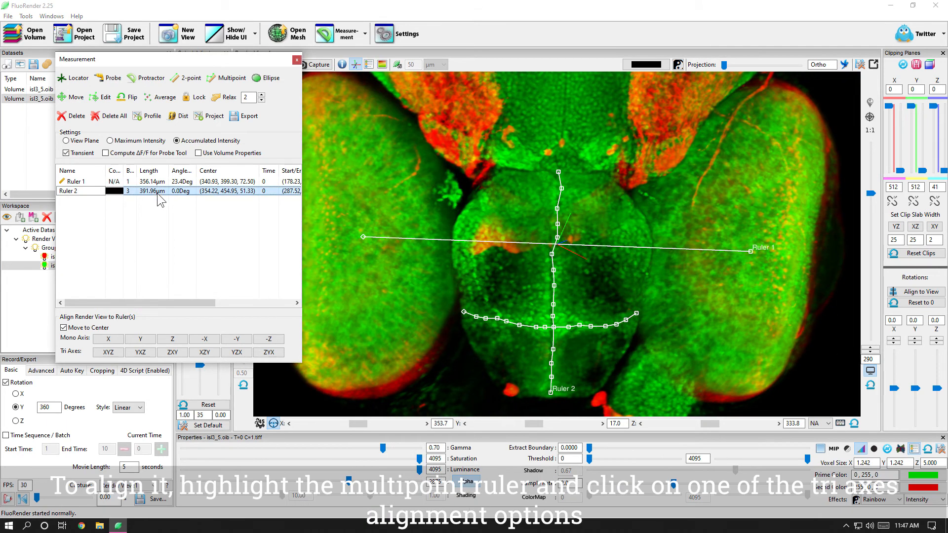
{"action": "left_click", "coordinate": [107, 355]}
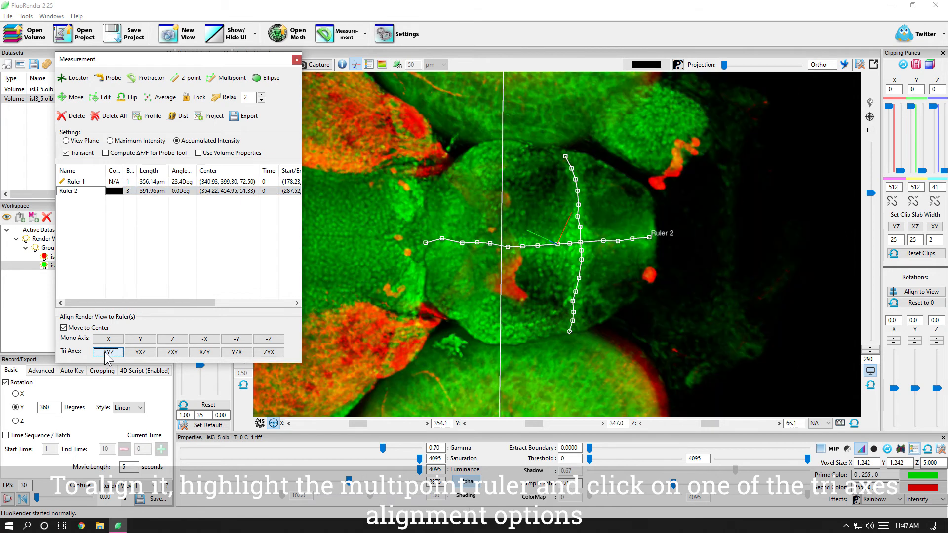
{"action": "left_click", "coordinate": [142, 354]}
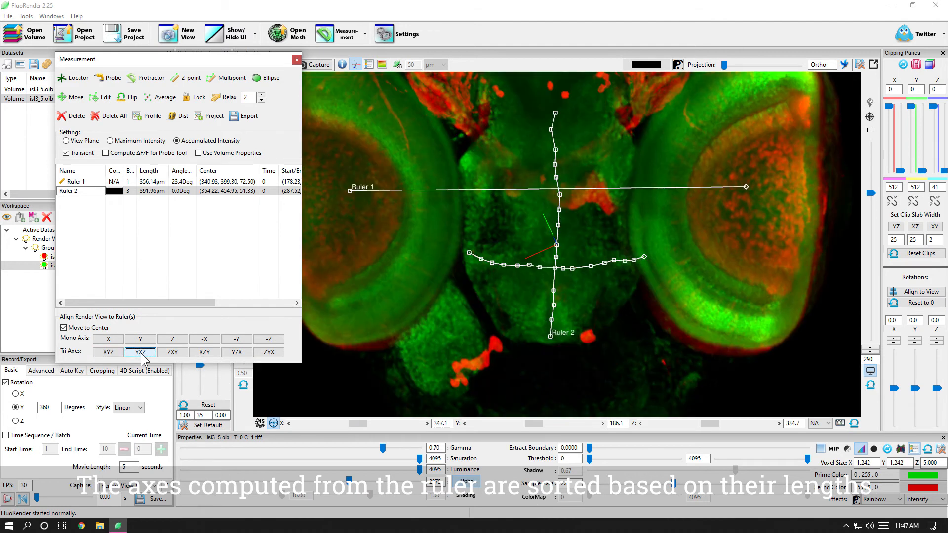
{"action": "left_click", "coordinate": [172, 353]}
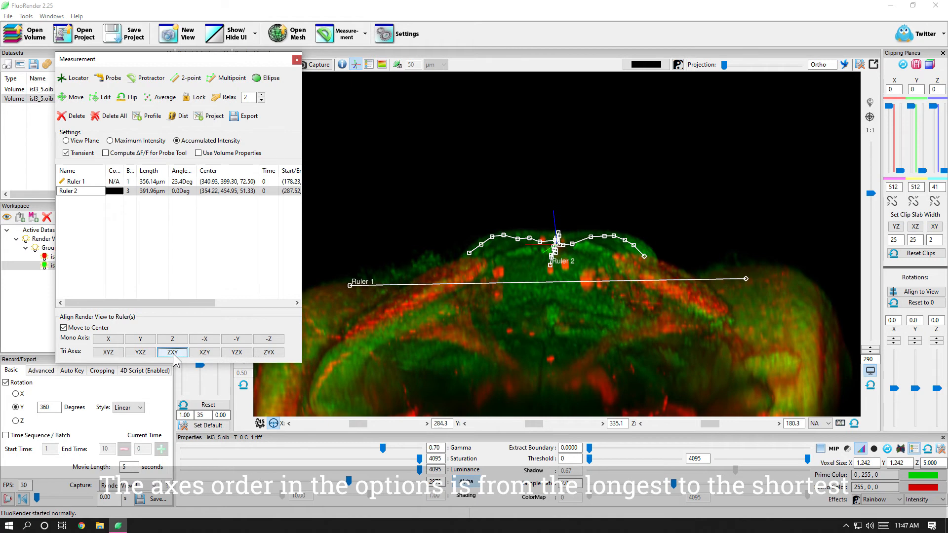
{"action": "left_click", "coordinate": [204, 353]}
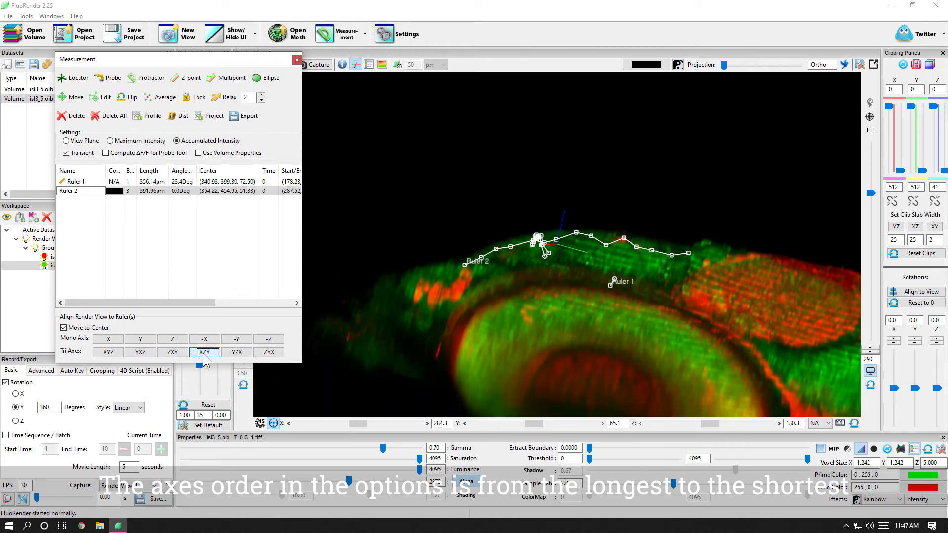
{"action": "left_click", "coordinate": [236, 353]}
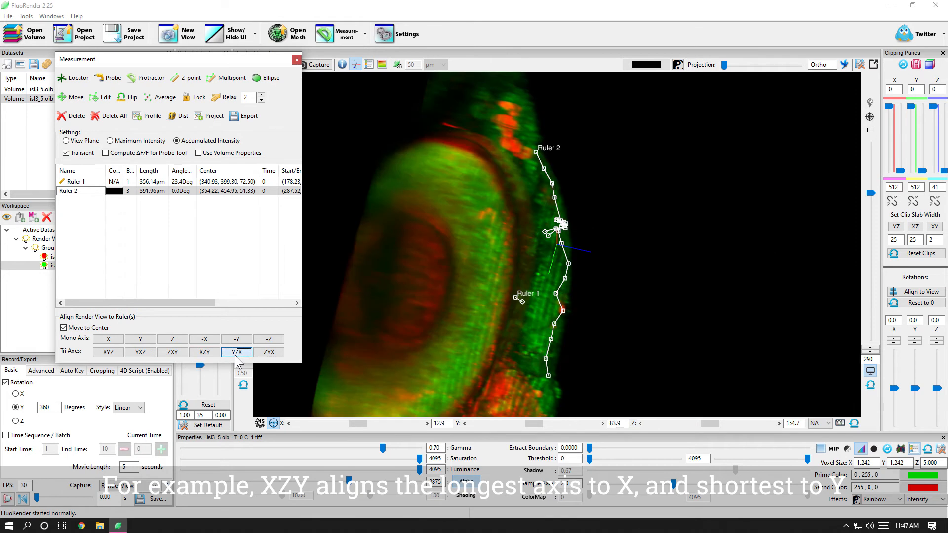
{"action": "left_click", "coordinate": [268, 353]}
{"action": "left_click", "coordinate": [140, 354]}
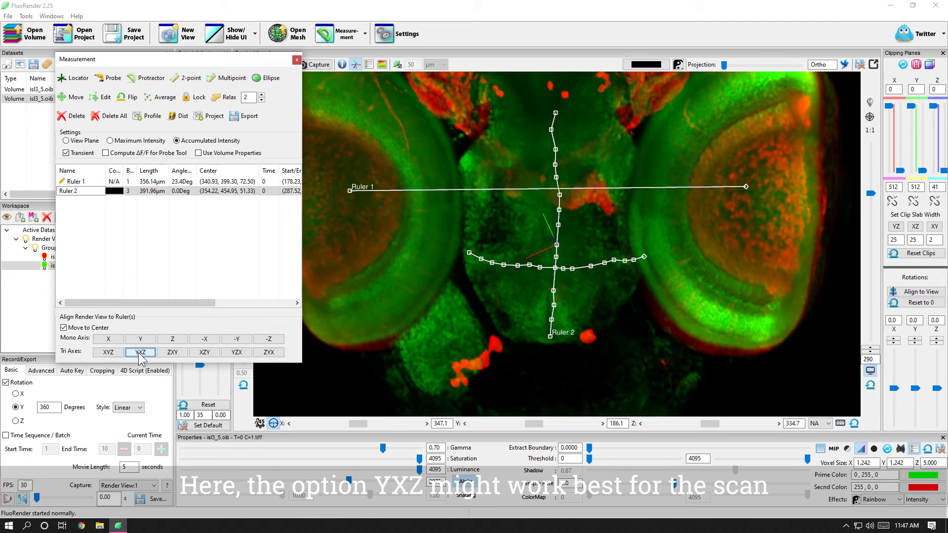
{"action": "scroll", "coordinate": [671, 296], "scroll_direction": "down", "scroll_amount": 5}
{"action": "scroll", "coordinate": [606, 292], "scroll_direction": "down", "scroll_amount": 4}
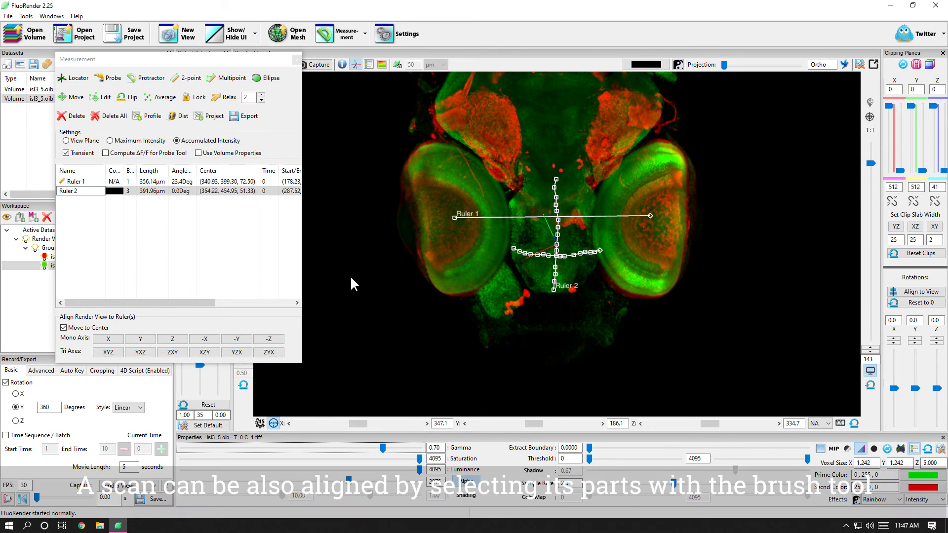
- Delete all rulers and reset the render view's rotation and centering
{"action": "left_click", "coordinate": [112, 116]}
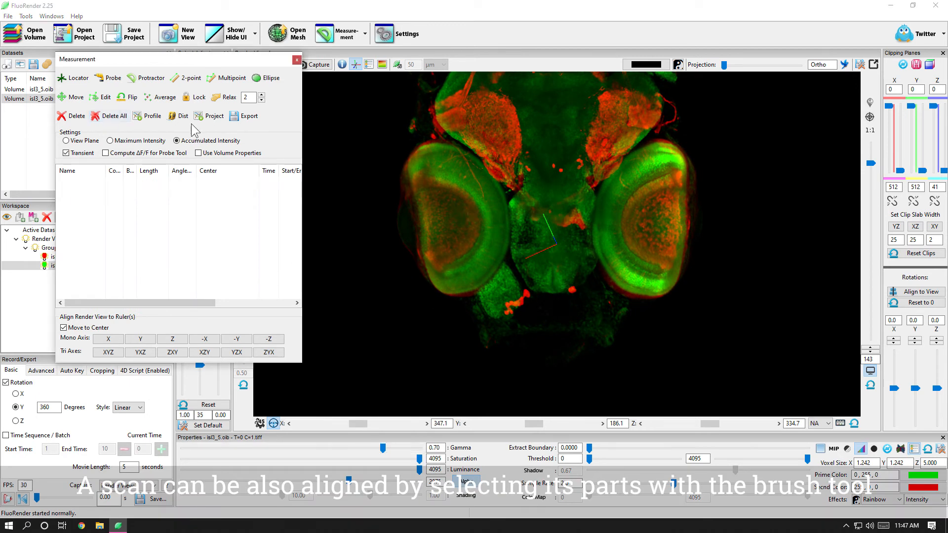
{"action": "left_click", "coordinate": [296, 60]}
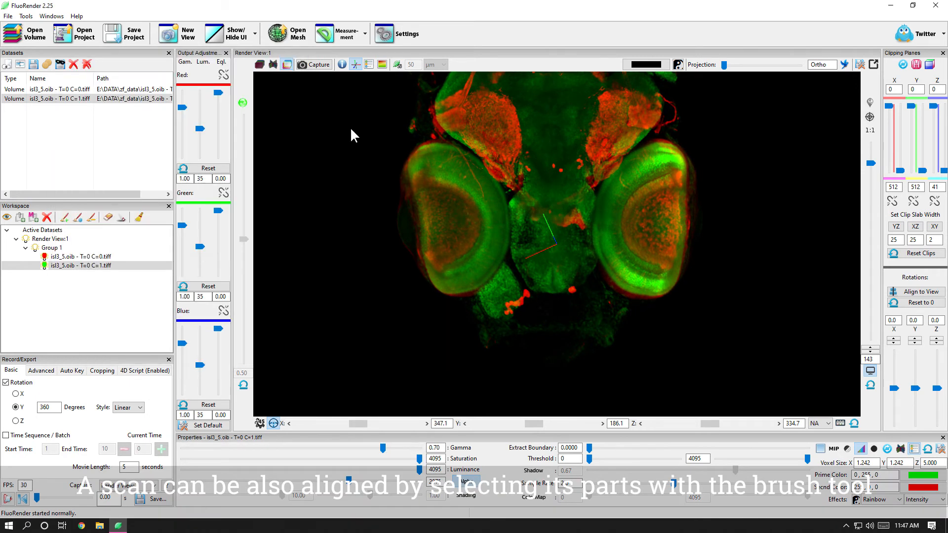
{"action": "left_click", "coordinate": [855, 424]}
{"action": "left_click", "coordinate": [870, 117]}
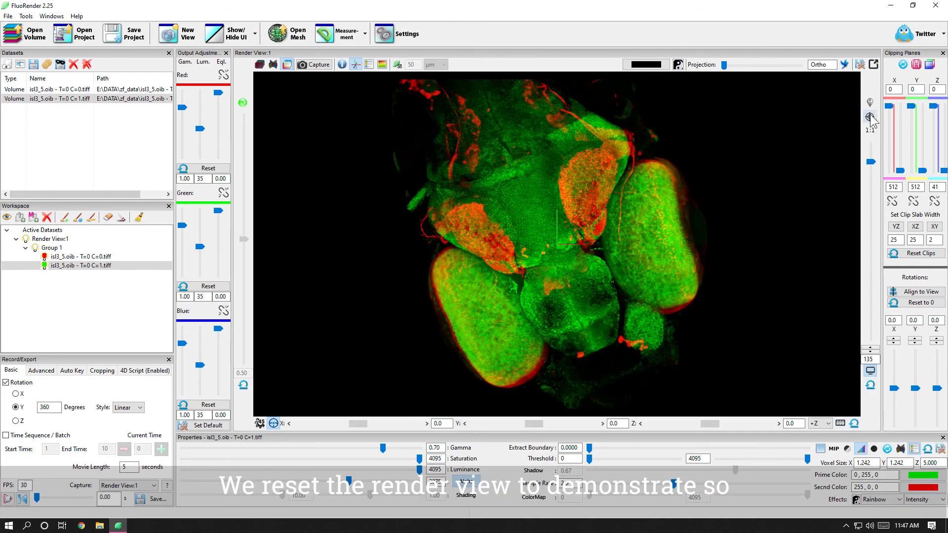
- Open the Paint Brush tools and paint over the whole forehead with the selection brush at grow size 64
{"action": "left_click", "coordinate": [365, 34]}
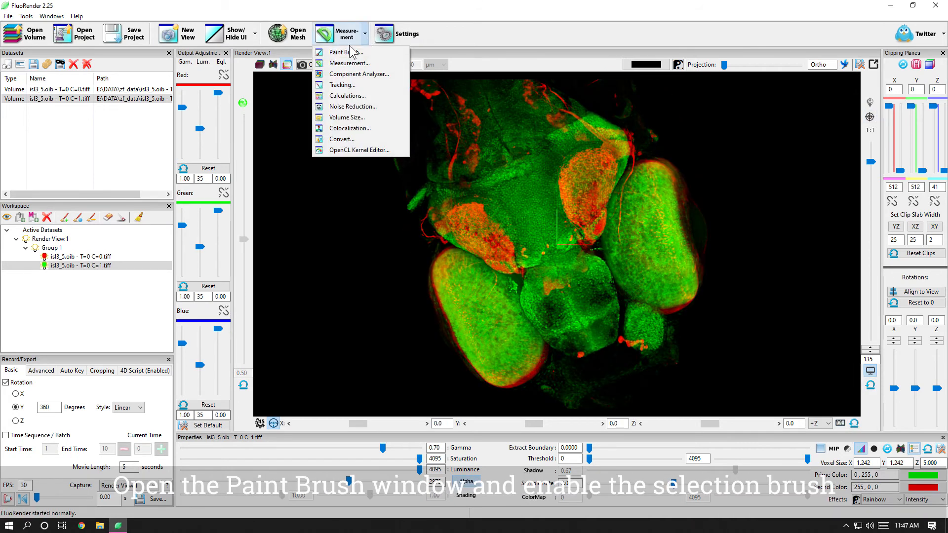
{"action": "left_click", "coordinate": [346, 52]}
{"action": "left_click_drag", "start_coordinate": [260, 120], "coordinate": [219, 97]}
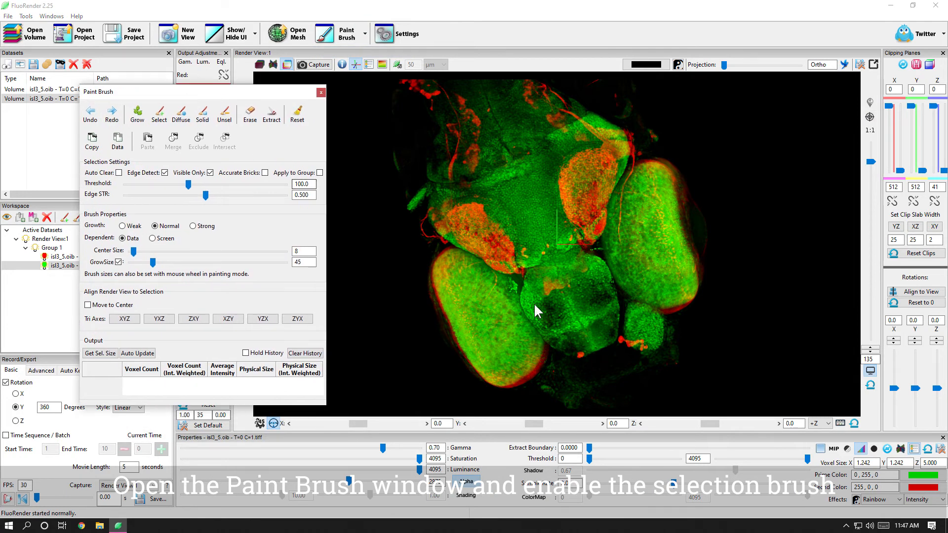
{"action": "key", "text": "shift"}
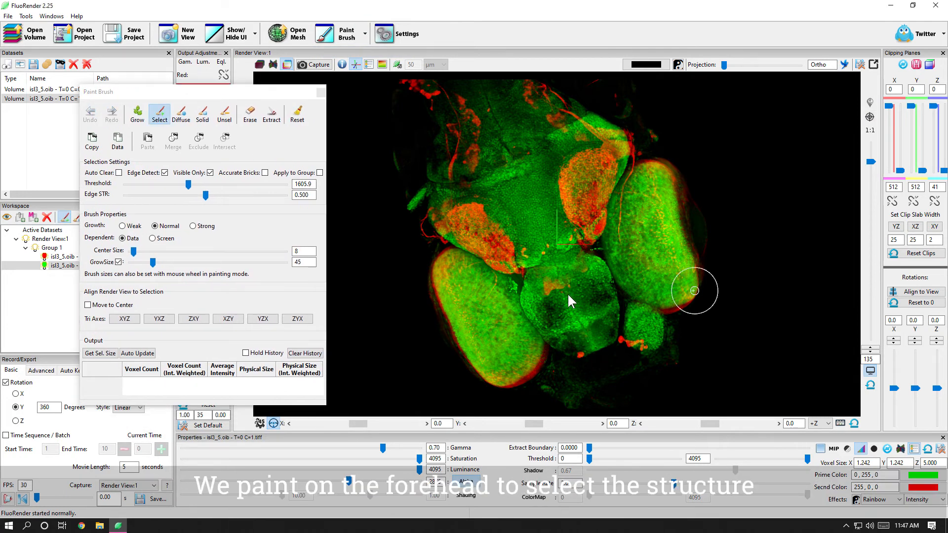
{"action": "scroll", "coordinate": [560, 279], "scroll_direction": "up", "scroll_amount": 2}
{"action": "mouse_move", "coordinate": [559, 279]}
{"action": "left_mouse_down"}
{"action": "mouse_move", "coordinate": [548, 298]}
{"action": "mouse_move", "coordinate": [574, 338]}
{"action": "mouse_move", "coordinate": [593, 322]}
{"action": "mouse_move", "coordinate": [605, 291]}
{"action": "left_mouse_up"}
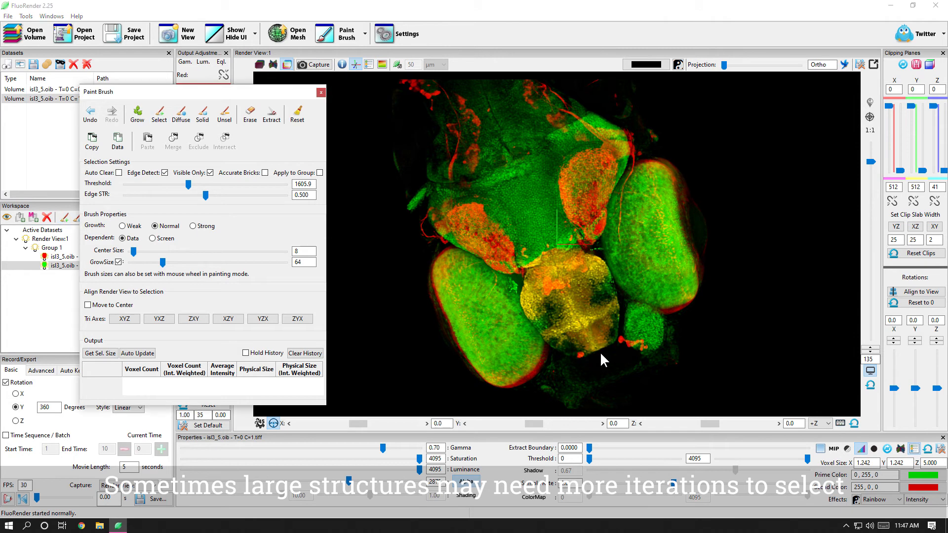
{"action": "mouse_move", "coordinate": [570, 302]}
{"action": "left_mouse_down", "text": "shift"}
{"action": "mouse_move", "coordinate": [569, 319]}
{"action": "mouse_move", "coordinate": [589, 326]}
{"action": "mouse_move", "coordinate": [586, 302]}
{"action": "mouse_move", "coordinate": [595, 331]}
{"action": "left_mouse_up", "text": "shift"}
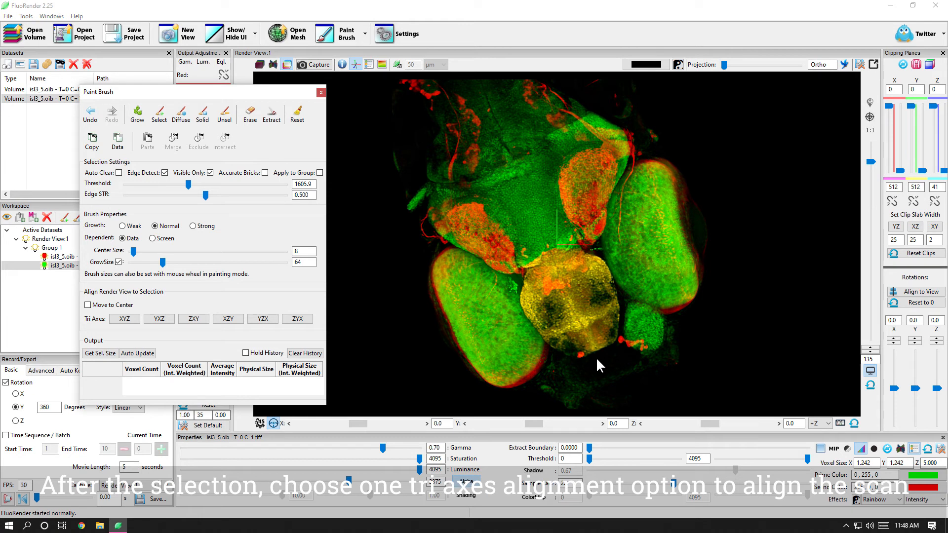
- Align the render view to the forehead selection with tri-axes orders XYZ, YXZ, ZXY, XZY, YZX and ZYX, and settle on YXZ
{"action": "left_click", "coordinate": [123, 324]}
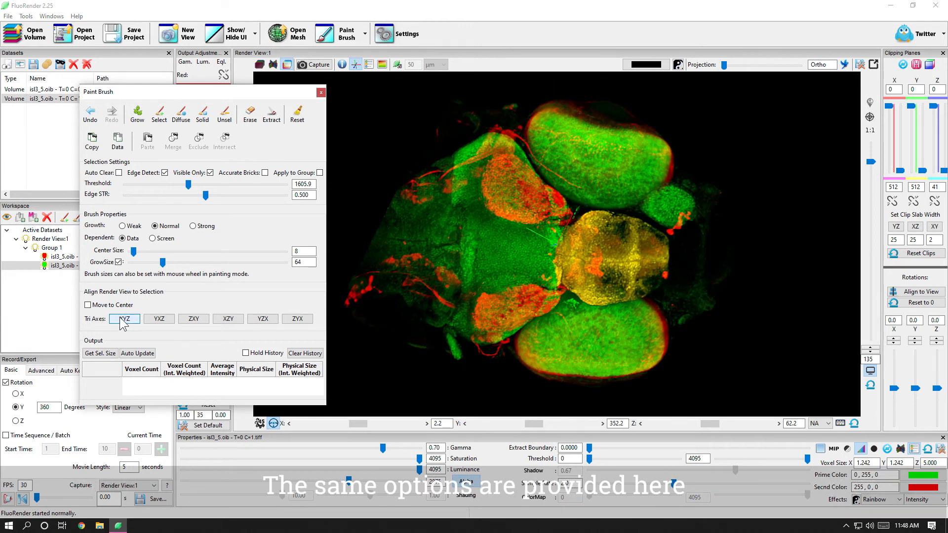
{"action": "left_click", "coordinate": [159, 323]}
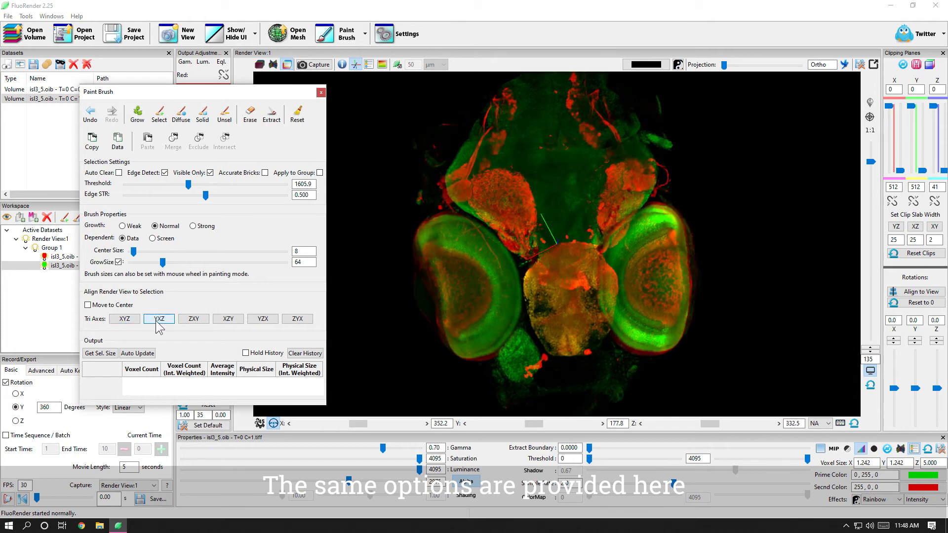
{"action": "left_click", "coordinate": [193, 321]}
{"action": "left_click", "coordinate": [228, 319]}
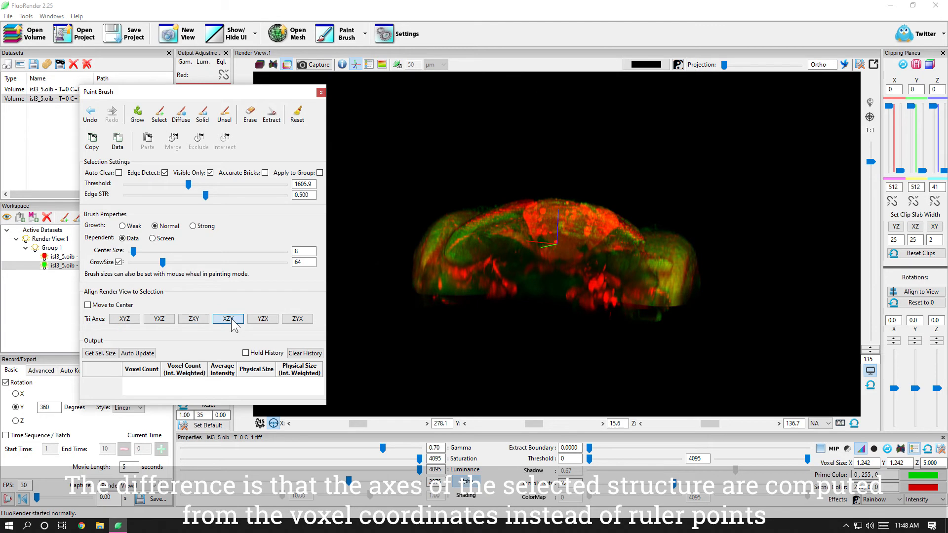
{"action": "left_click", "coordinate": [267, 322]}
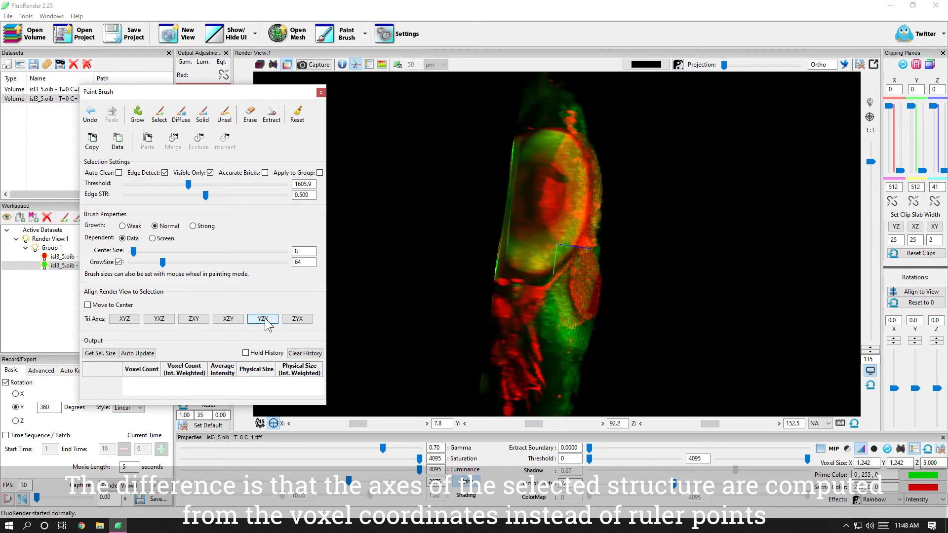
{"action": "left_click", "coordinate": [292, 323]}
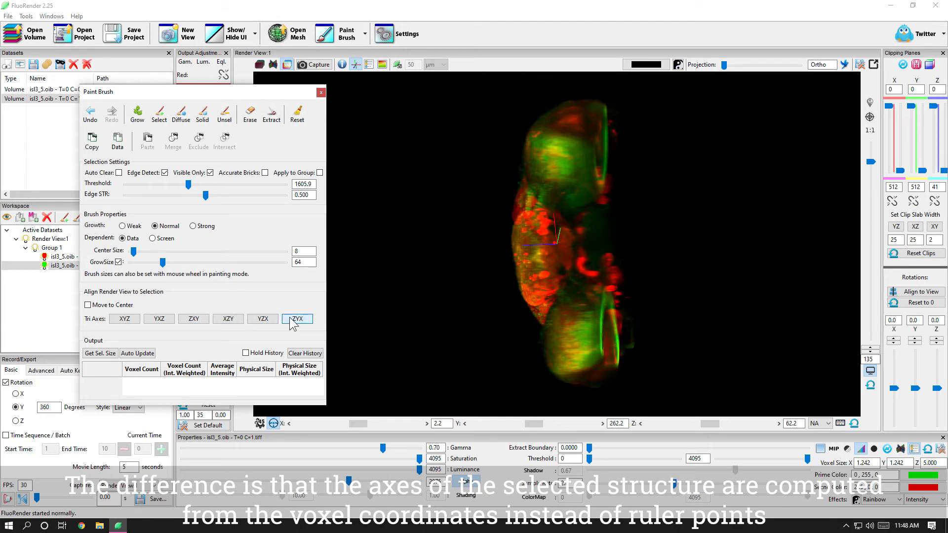
{"action": "left_click", "coordinate": [159, 320]}
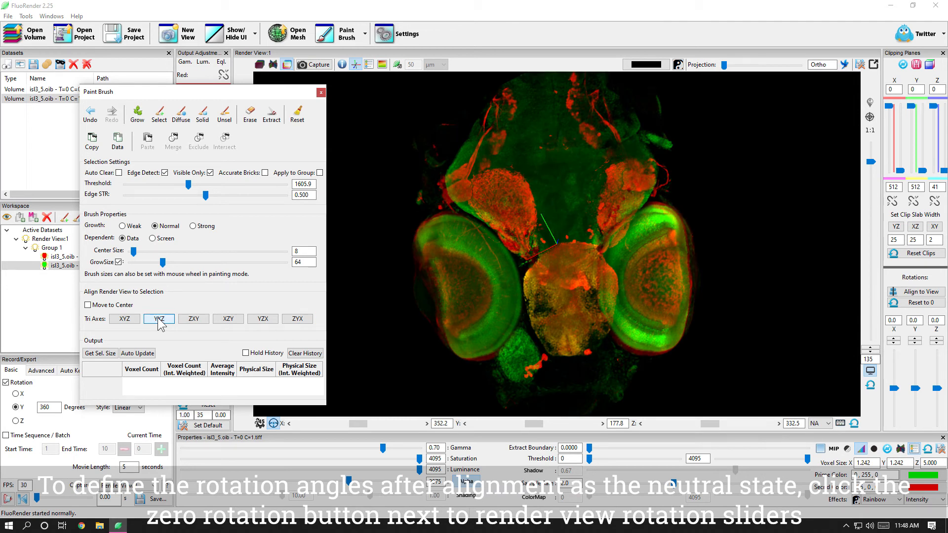
- Define the aligned orientation as the render view's zero rotation and align the clipping planes to the view
{"action": "left_click", "coordinate": [841, 424]}
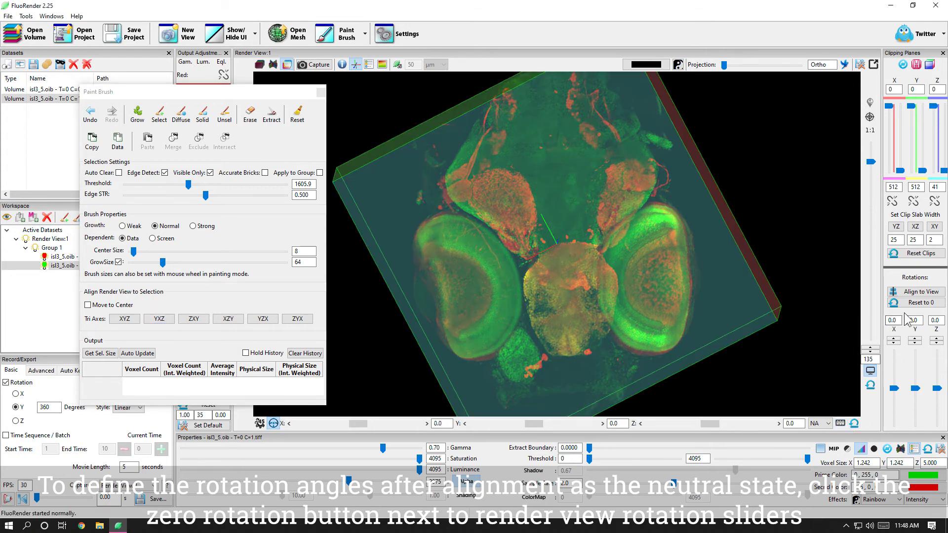
{"action": "left_click", "coordinate": [919, 295]}
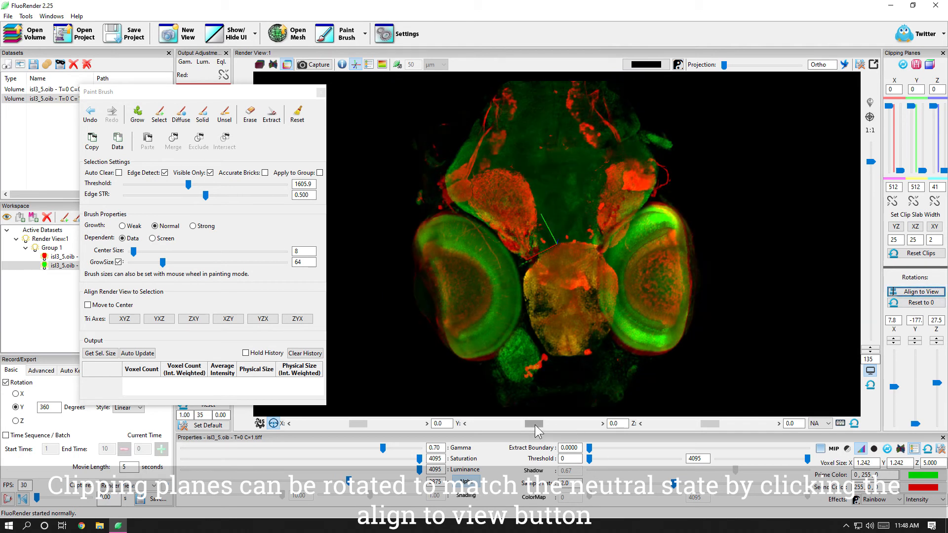
- Flip the scan by setting the Y rotation to 180 degrees, and redefine that orientation as the zero rotation
{"action": "left_click_drag", "start_coordinate": [529, 425], "coordinate": [565, 426]}
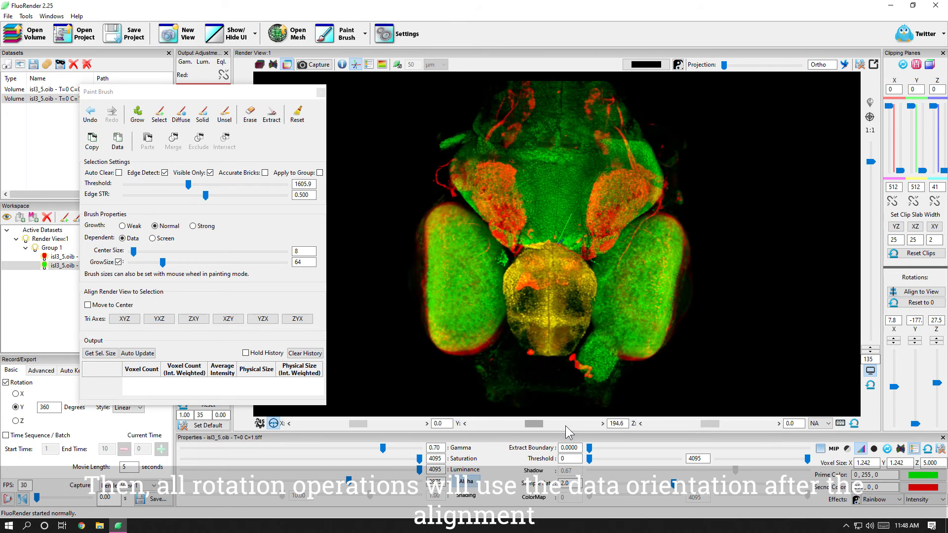
{"action": "double_click", "coordinate": [616, 424]}
{"action": "type", "text": "180"}
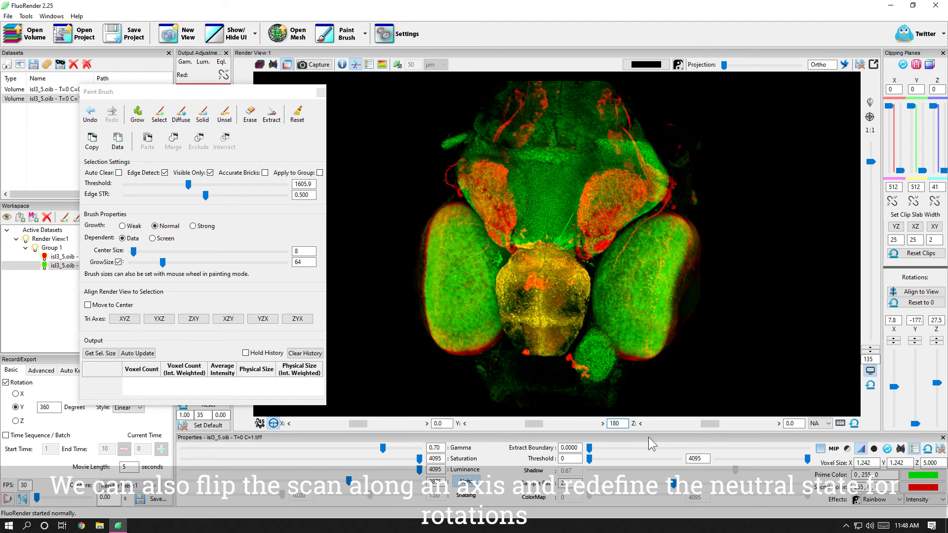
{"action": "left_click", "coordinate": [855, 424]}
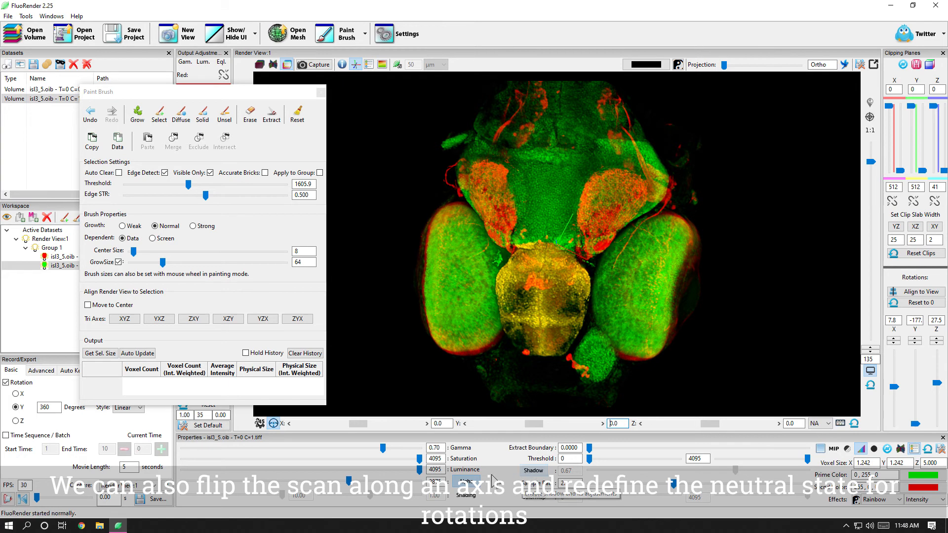
- Inspect the aligned scan by rotating it freely and about the new X axis, resetting to the neutral orientation after each
{"action": "left_click_drag", "start_coordinate": [510, 277], "coordinate": [577, 340]}
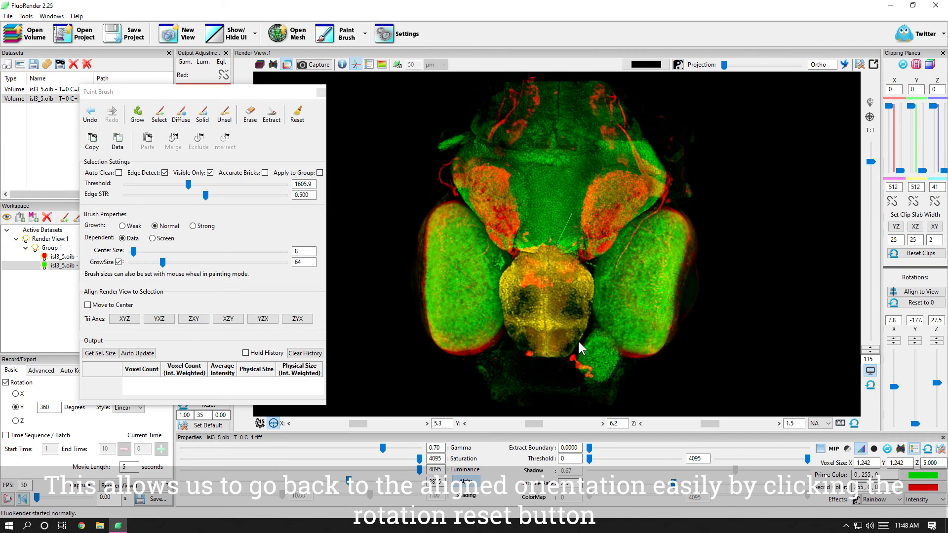
{"action": "left_click", "coordinate": [854, 424]}
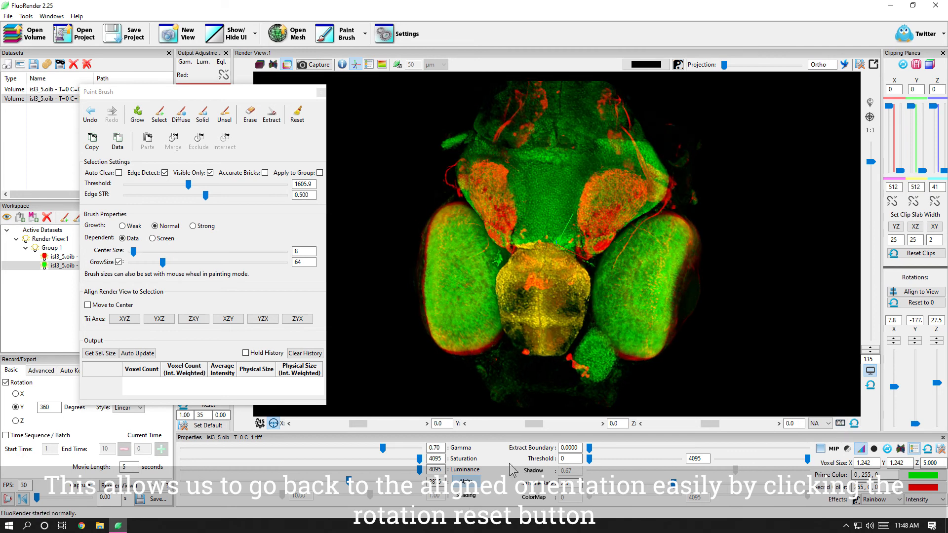
{"action": "left_click_drag", "start_coordinate": [360, 426], "coordinate": [392, 425]}
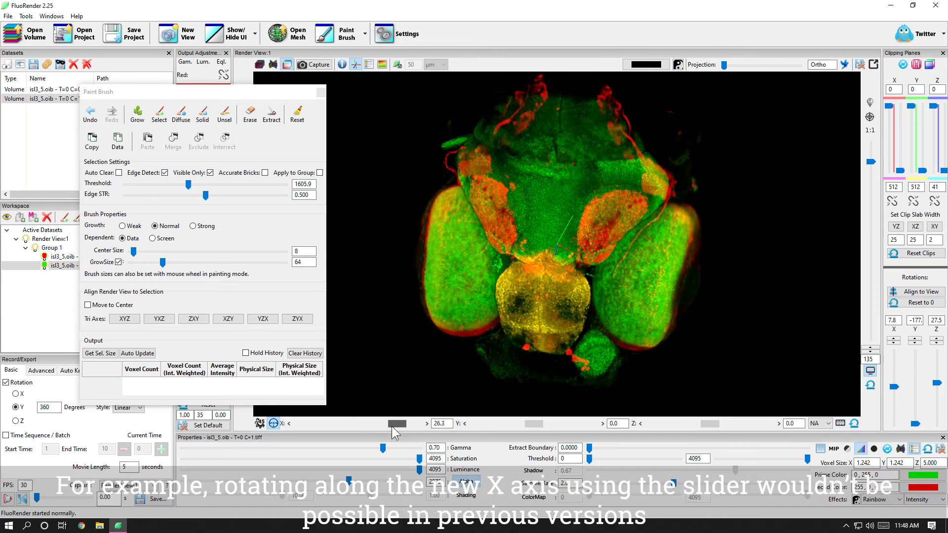
{"action": "scroll", "coordinate": [392, 426], "scroll_direction": "up", "scroll_amount": 15}
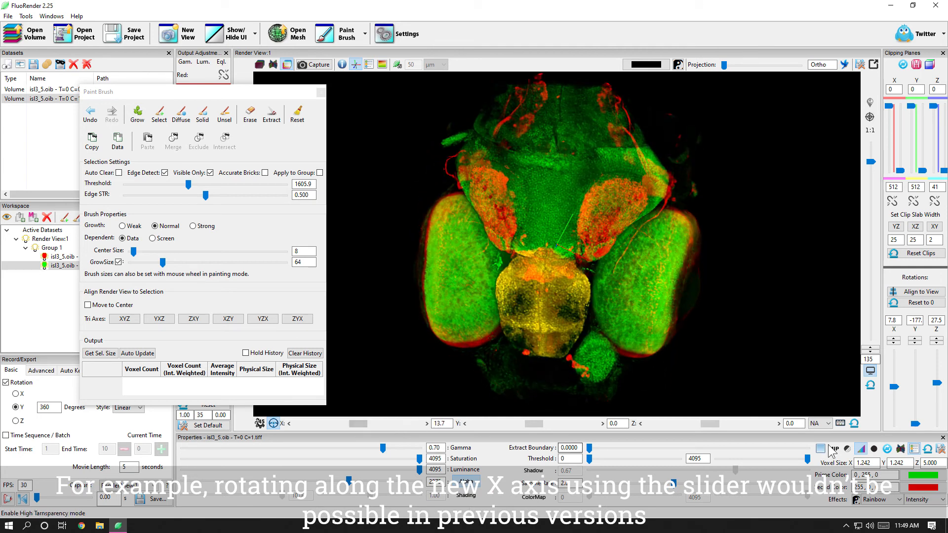
{"action": "left_click", "coordinate": [855, 424]}
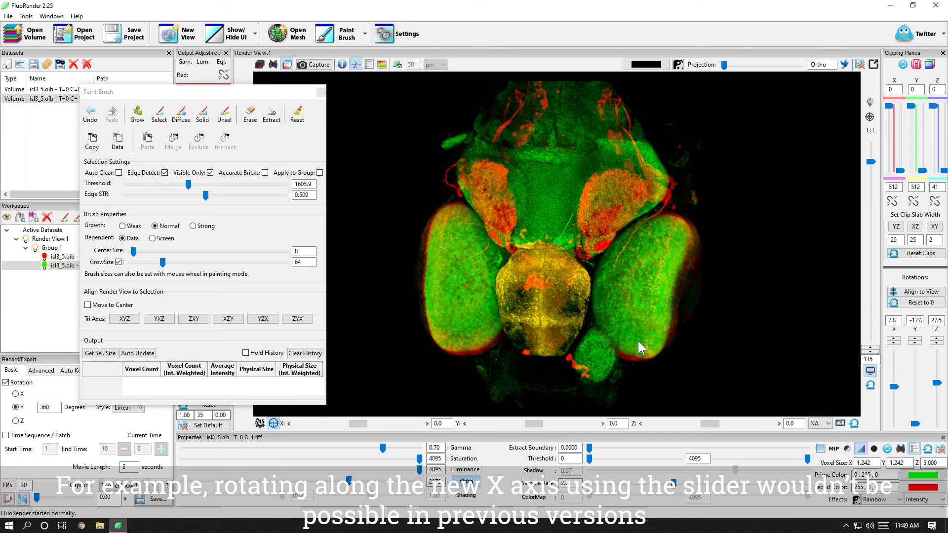
- Clear the forehead selection and select the eye on the scan's right side with the Grow tool
{"action": "left_click", "coordinate": [298, 116]}
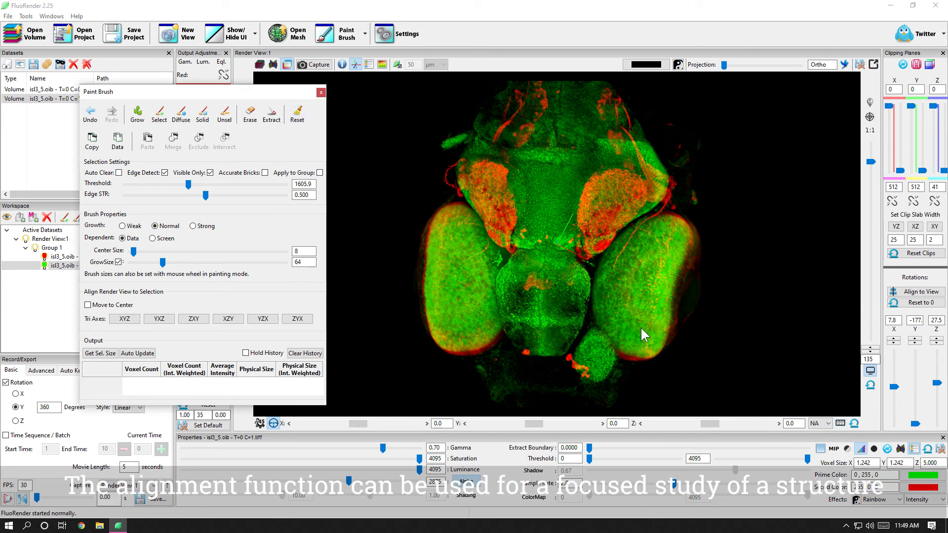
{"action": "left_click", "coordinate": [137, 115]}
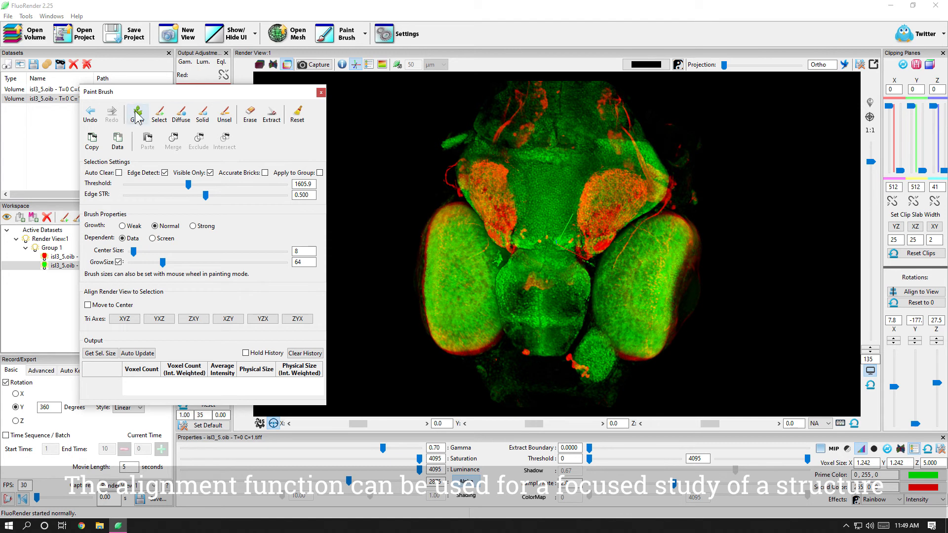
{"action": "left_click", "coordinate": [662, 235]}
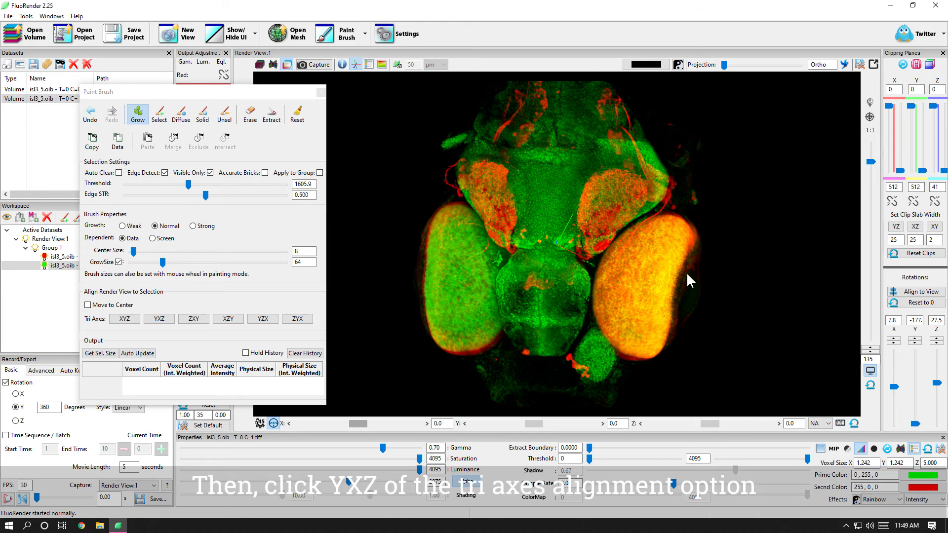
- Align the view to the selected eye in YXZ order with Move to Center enabled, zero the rotation, and rotate about Y
{"action": "left_click", "coordinate": [158, 319]}
{"action": "left_click", "coordinate": [88, 306]}
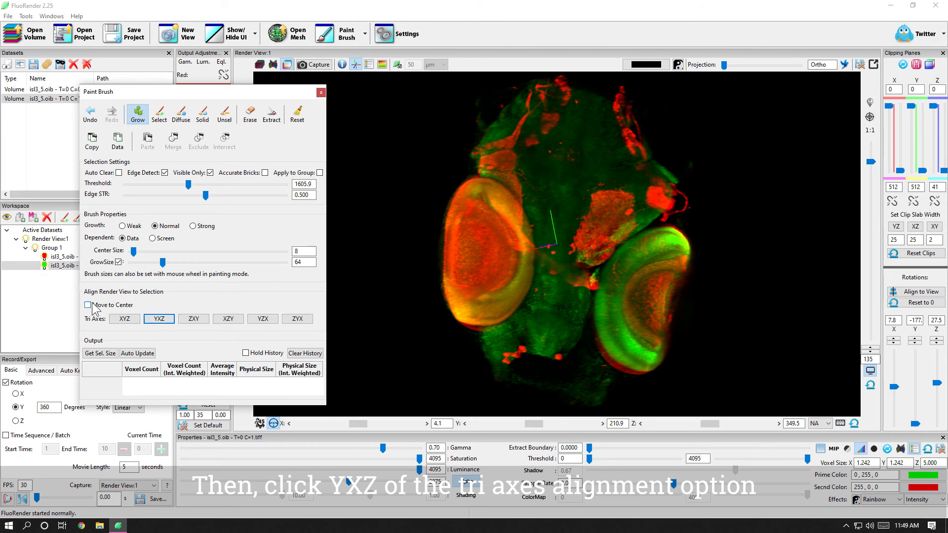
{"action": "left_click", "coordinate": [159, 319]}
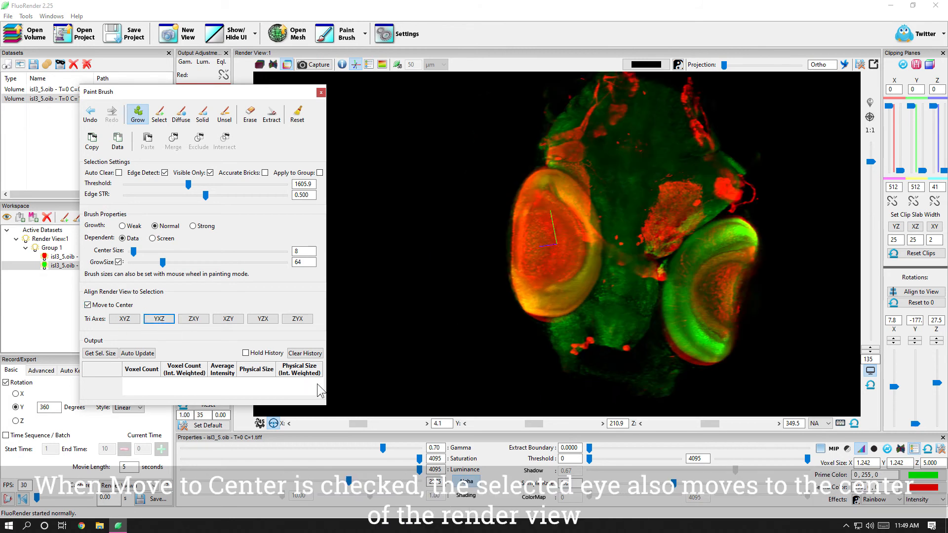
{"action": "left_click", "coordinate": [841, 423]}
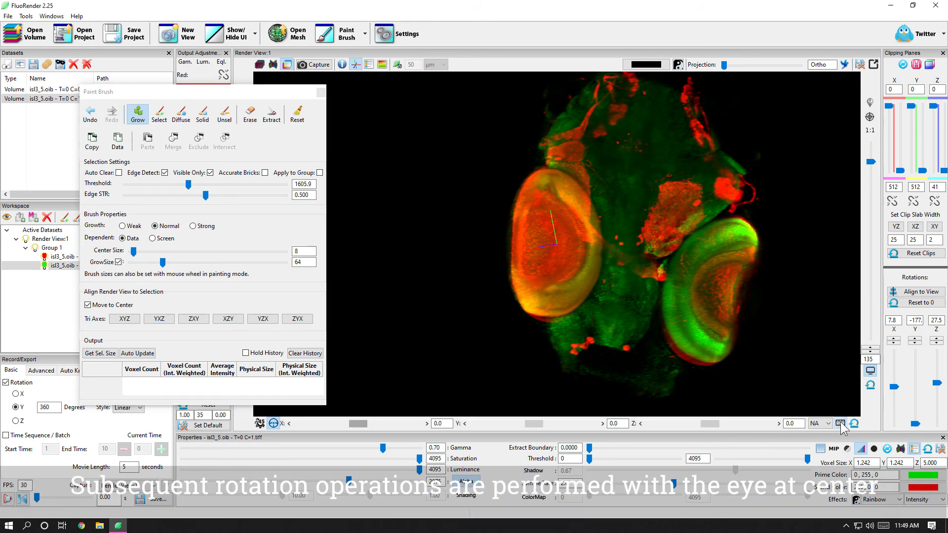
{"action": "left_click_drag", "start_coordinate": [532, 423], "coordinate": [564, 423]}
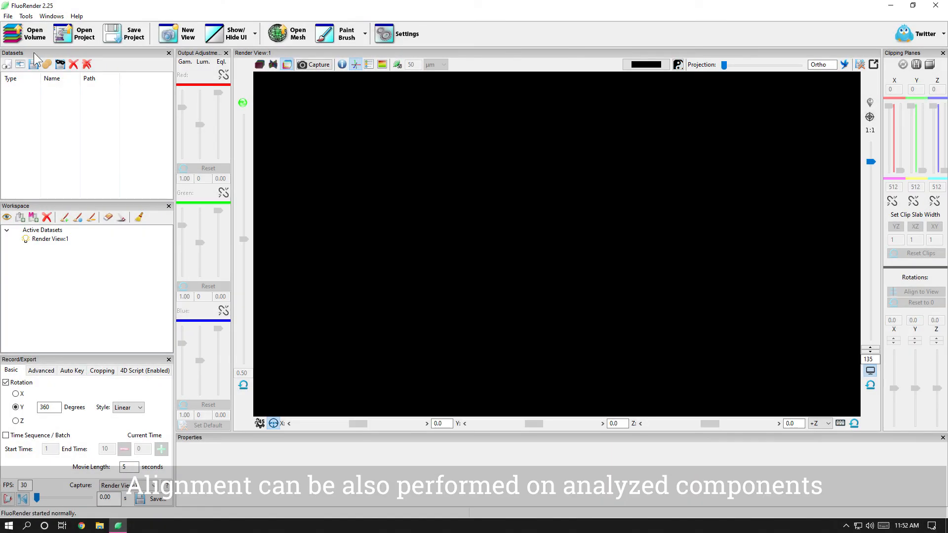
- Open the volume 28July2018_P2_tdT_SOX2_Atoh1_PC_02.oib and make its Ch2 channel active
{"action": "left_click", "coordinate": [24, 37]}
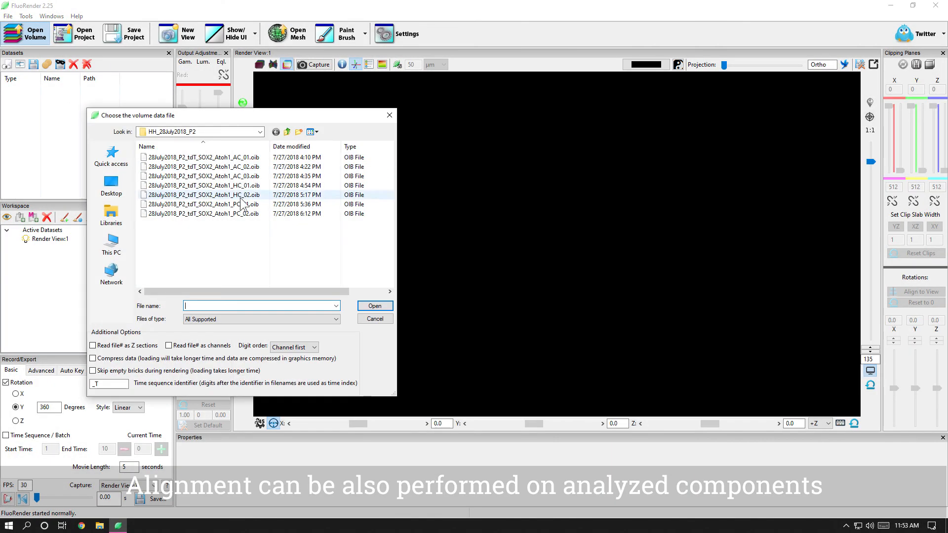
{"action": "double_click", "coordinate": [236, 215]}
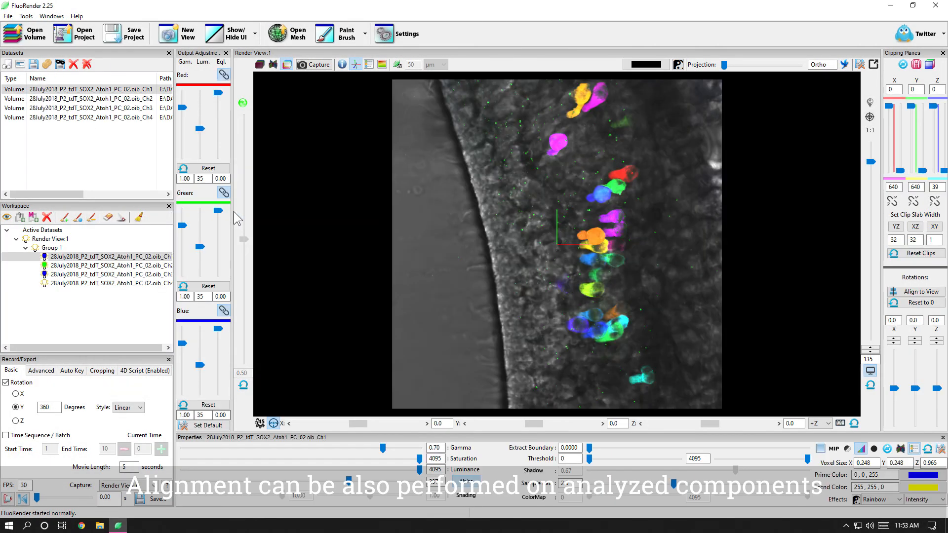
{"action": "left_click", "coordinate": [74, 267]}
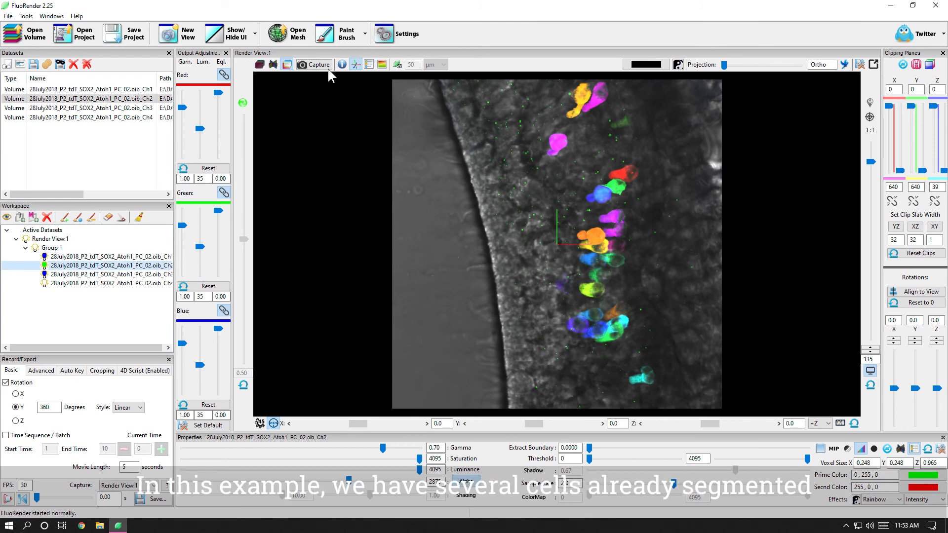
- Analyze the selected cells in the Component Analyzer, enlarge its output table and bring up the alignment options for analyzed components
{"action": "left_click", "coordinate": [365, 33]}
{"action": "left_click", "coordinate": [348, 74]}
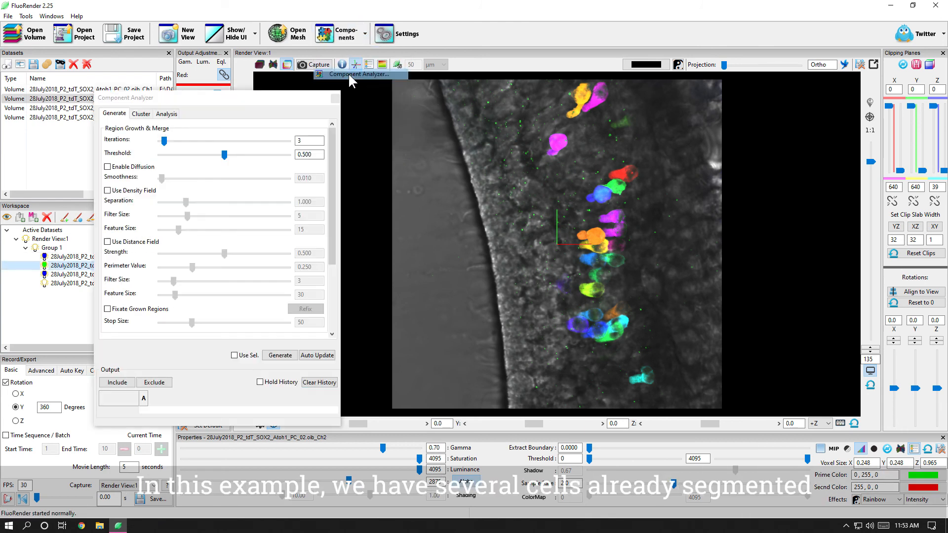
{"action": "left_click", "coordinate": [167, 114]}
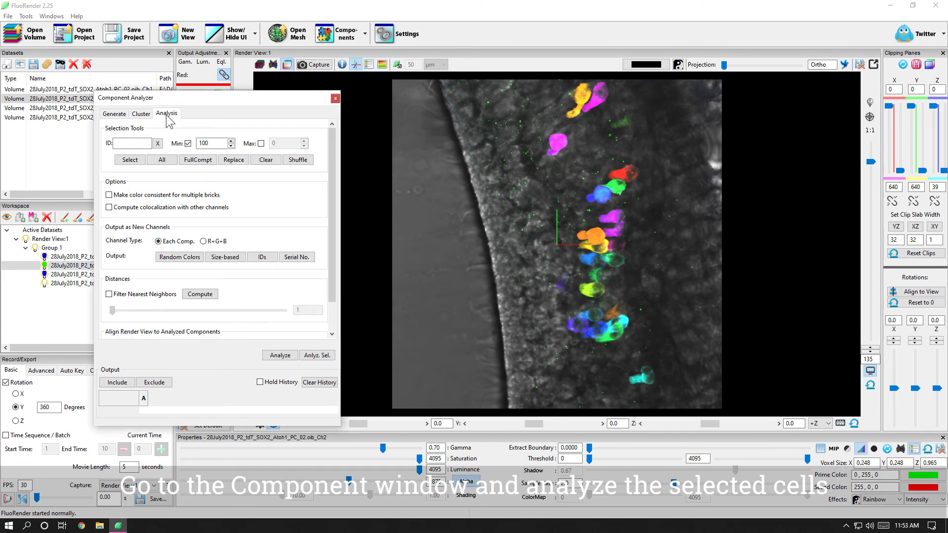
{"action": "left_click", "coordinate": [317, 356]}
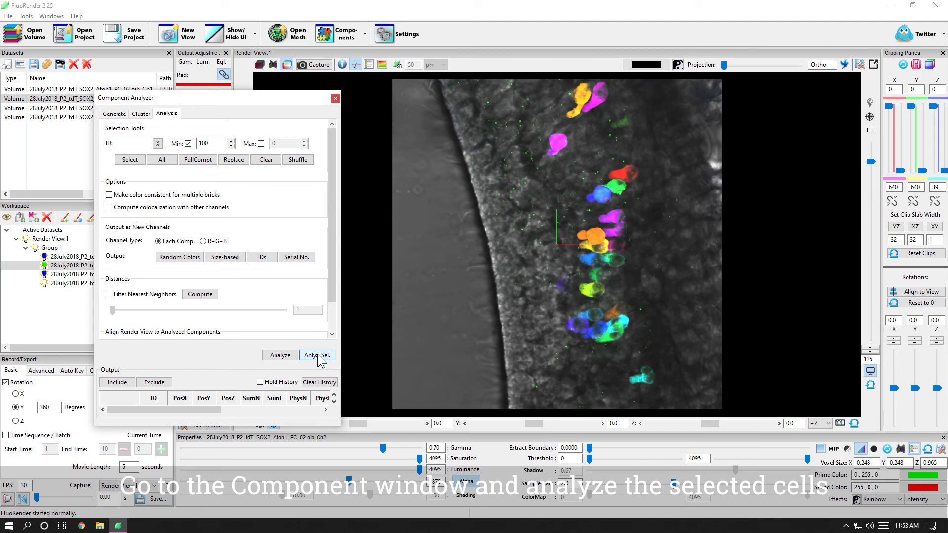
{"action": "left_click_drag", "start_coordinate": [244, 343], "coordinate": [245, 296]}
{"action": "left_click_drag", "start_coordinate": [333, 211], "coordinate": [332, 277]}
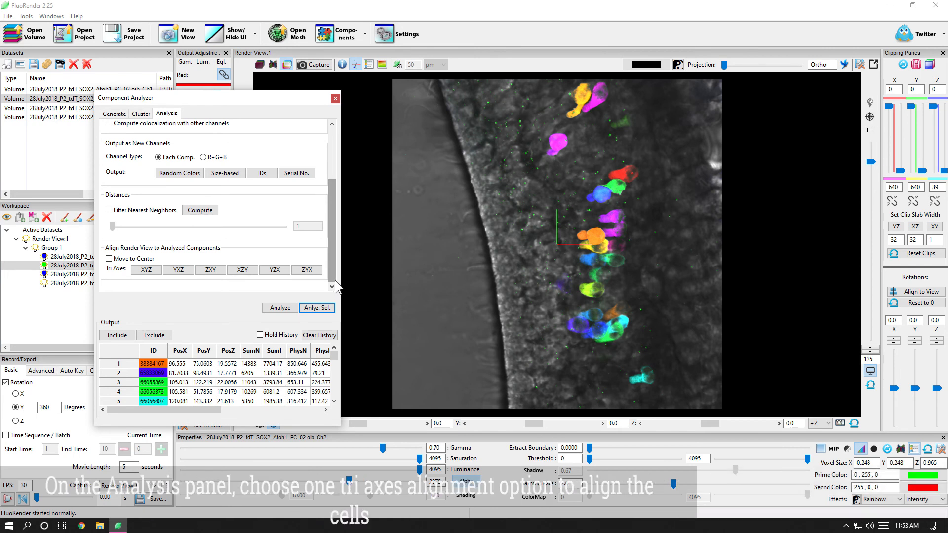
- Align the render view to the analyzed cells in XYZ order with Move to Center enabled, and set the current angles as zeros
{"action": "left_click", "coordinate": [144, 271]}
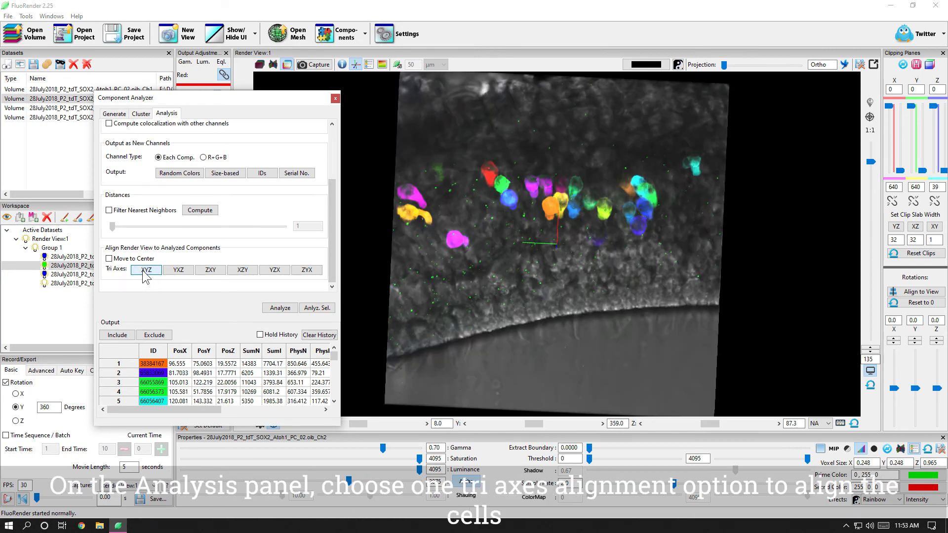
{"action": "left_click", "coordinate": [118, 260]}
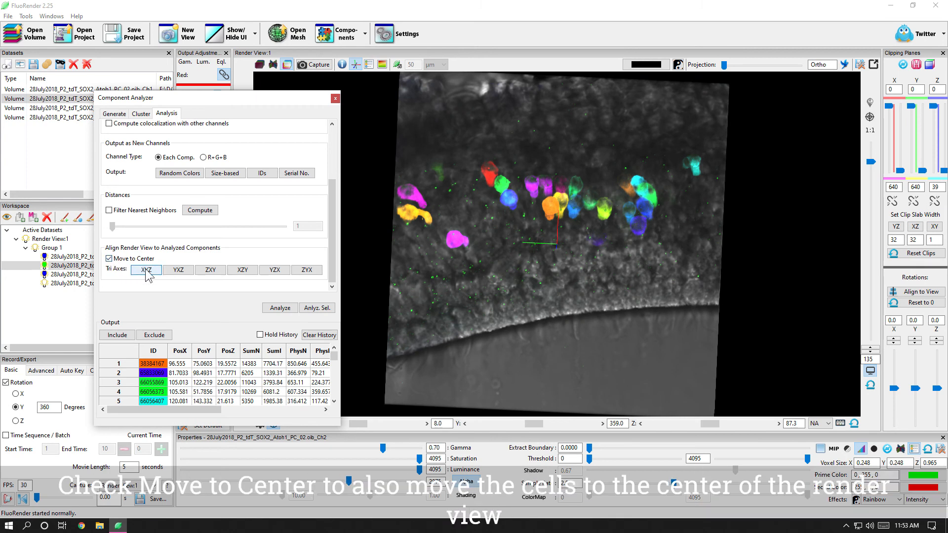
{"action": "left_click", "coordinate": [146, 271]}
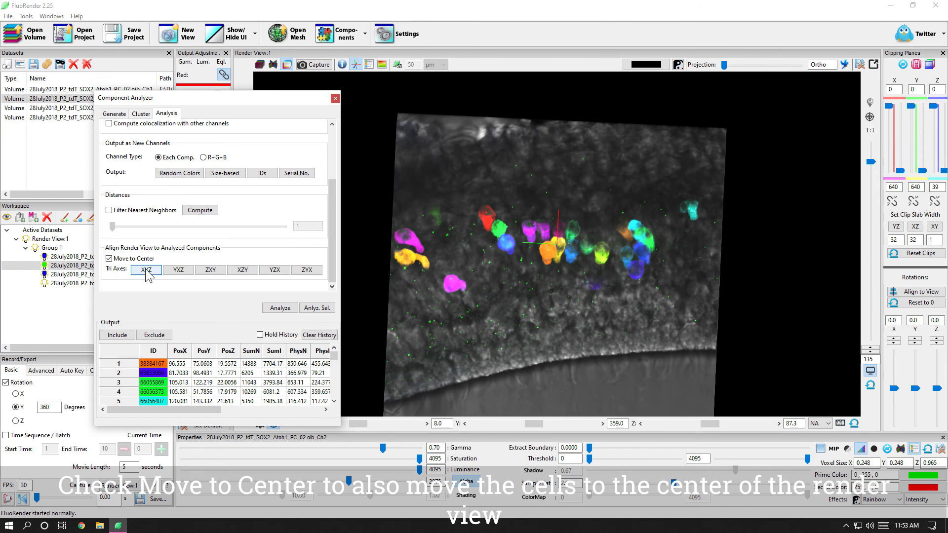
{"action": "left_click", "coordinate": [840, 424]}
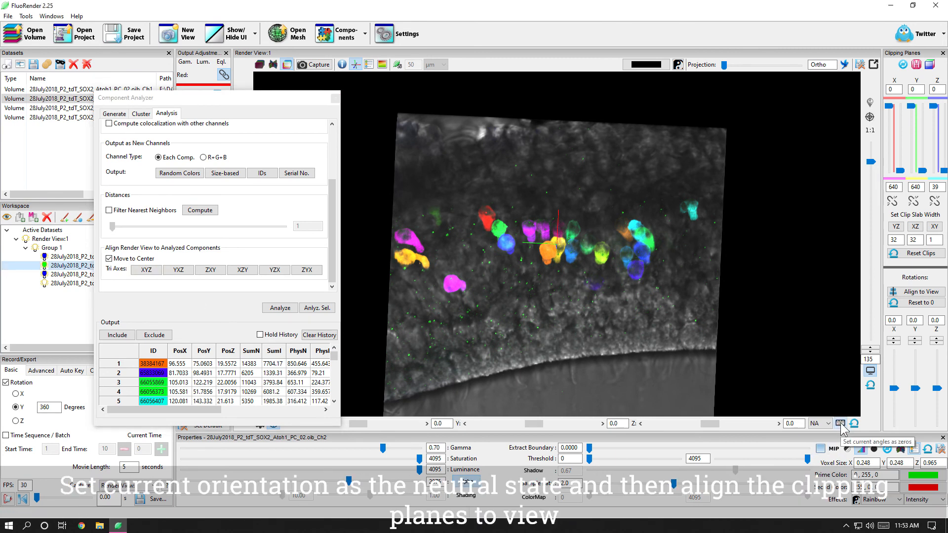
{"action": "left_click", "coordinate": [841, 423]}
- Align the clipping planes to the view and, with all channels linked, clip the Y range to 117–376 around the selected cells
{"action": "left_click", "coordinate": [918, 293]}
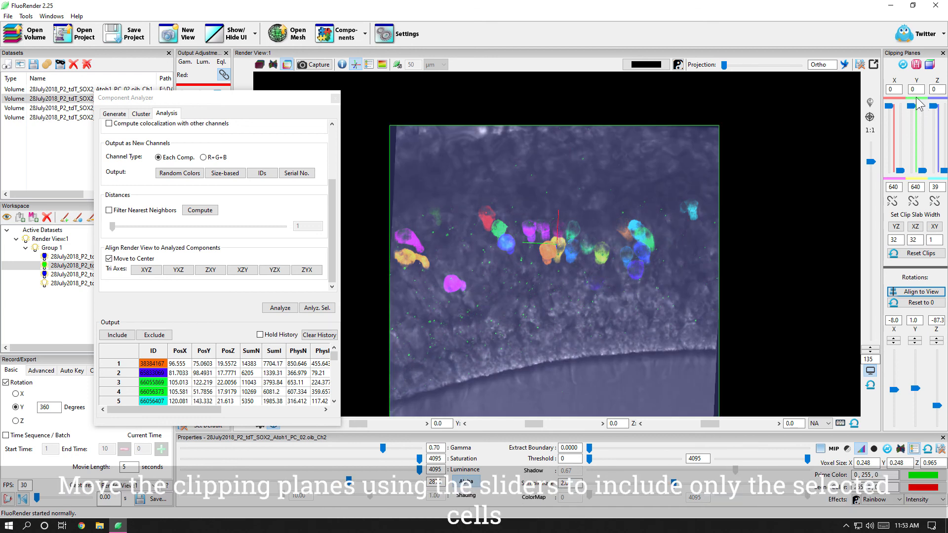
{"action": "left_click", "coordinate": [902, 65]}
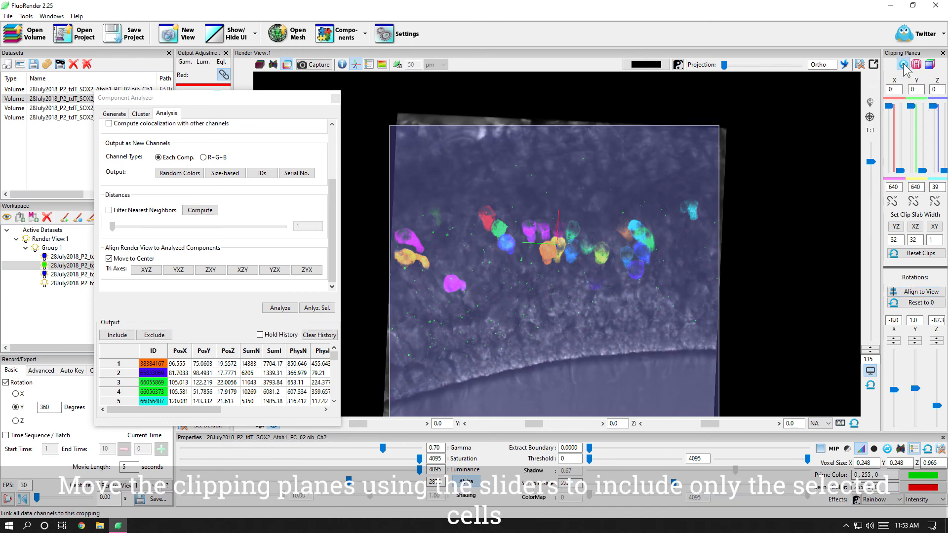
{"action": "left_click_drag", "start_coordinate": [923, 170], "coordinate": [921, 143]}
{"action": "left_click_drag", "start_coordinate": [911, 106], "coordinate": [910, 118]}
- Rotate the clipped volume about Y to about 177°, reset the rotation, and rotate it about X to about 306°
{"action": "left_click_drag", "start_coordinate": [529, 423], "coordinate": [558, 417]}
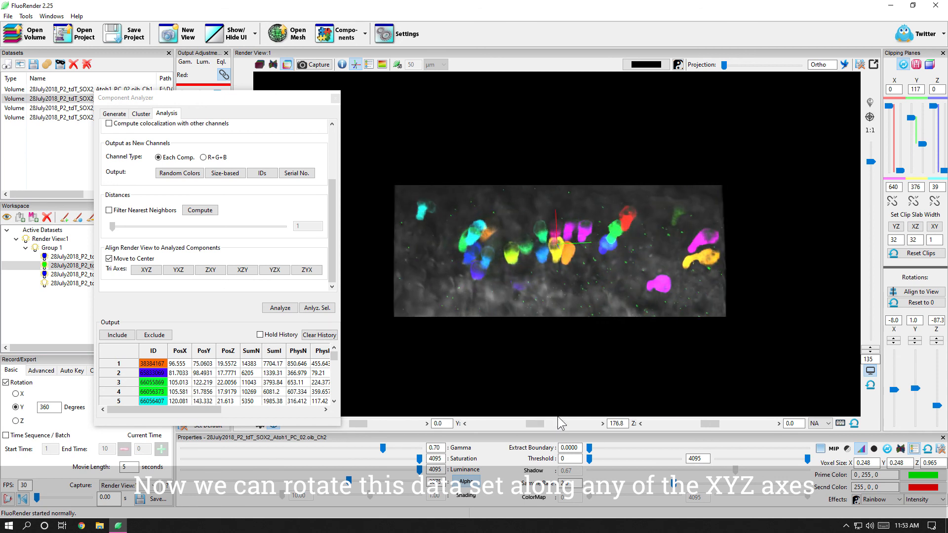
{"action": "left_click", "coordinate": [854, 423]}
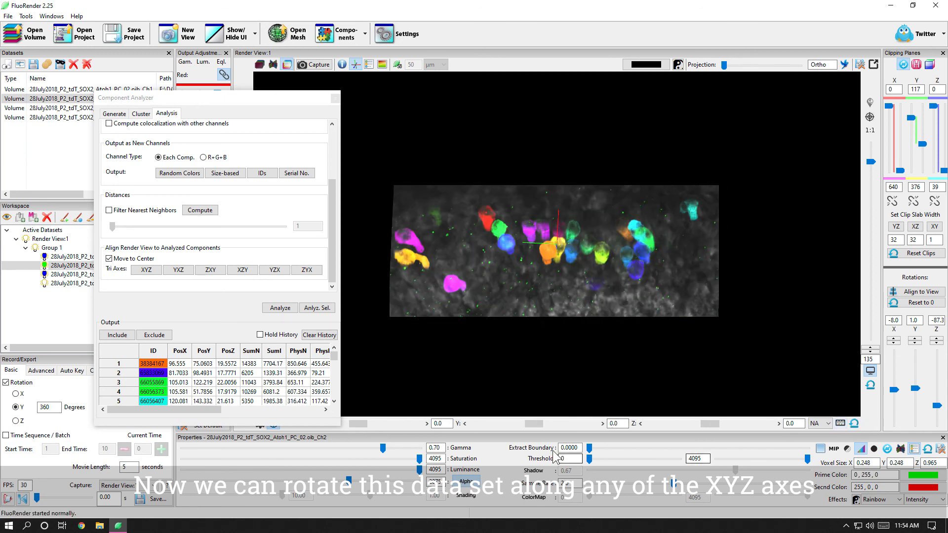
{"action": "left_click_drag", "start_coordinate": [363, 423], "coordinate": [393, 426]}
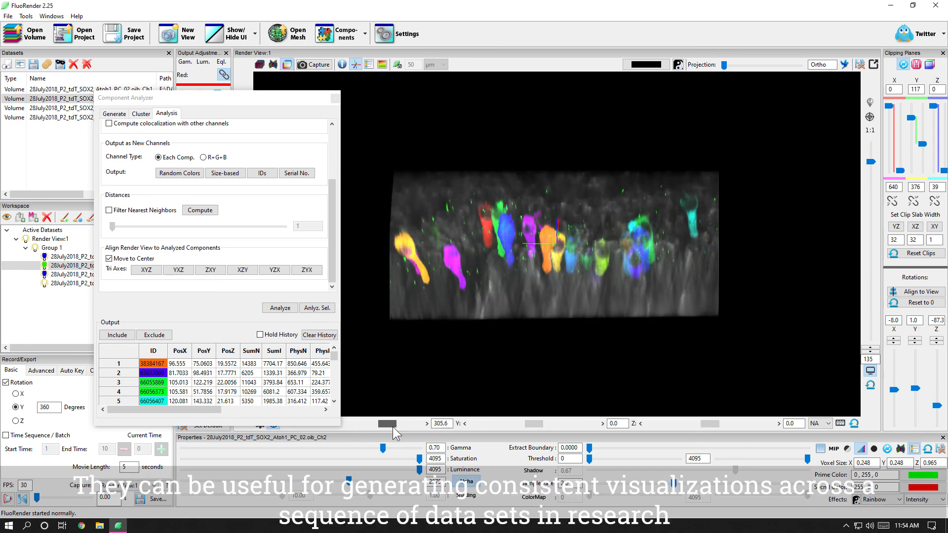